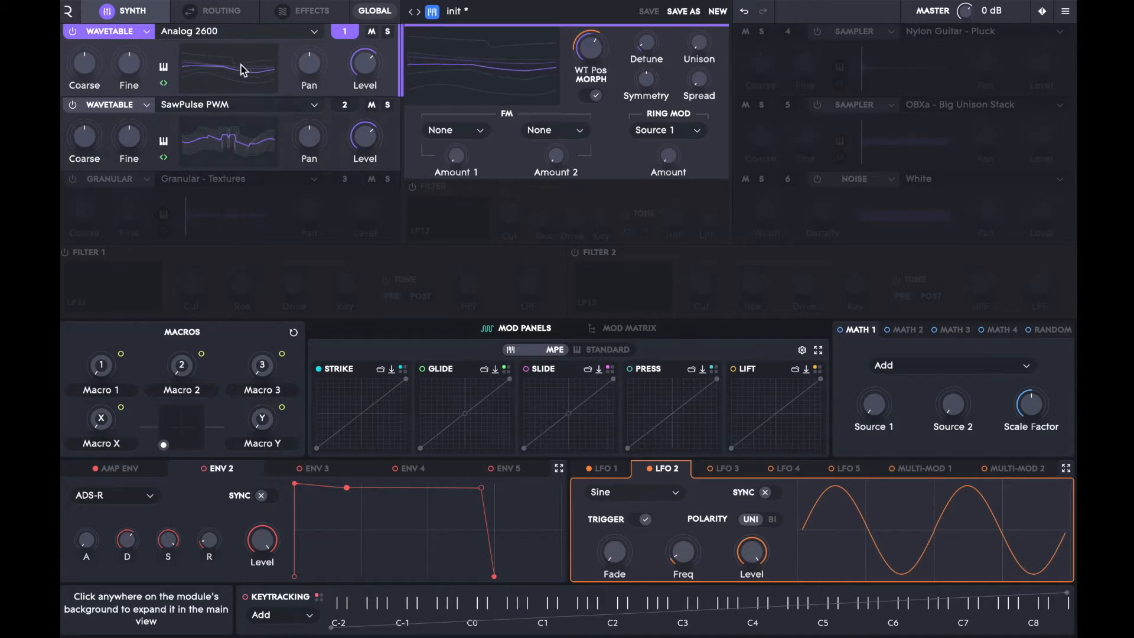
# - Lower the coarse tuning of the Analog 2600 wavetable source and review the LFO 1 and LFO 2 modulation sources
pyautogui.moveTo(79, 60); pyautogui.dragTo(73, 73)
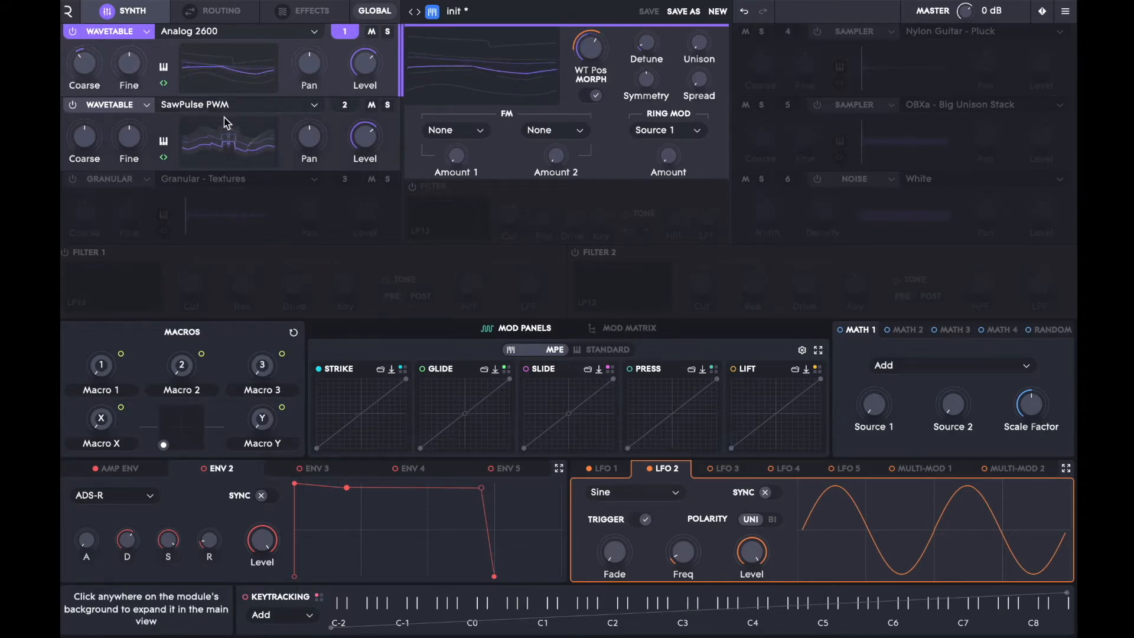
pyautogui.click(611, 473)
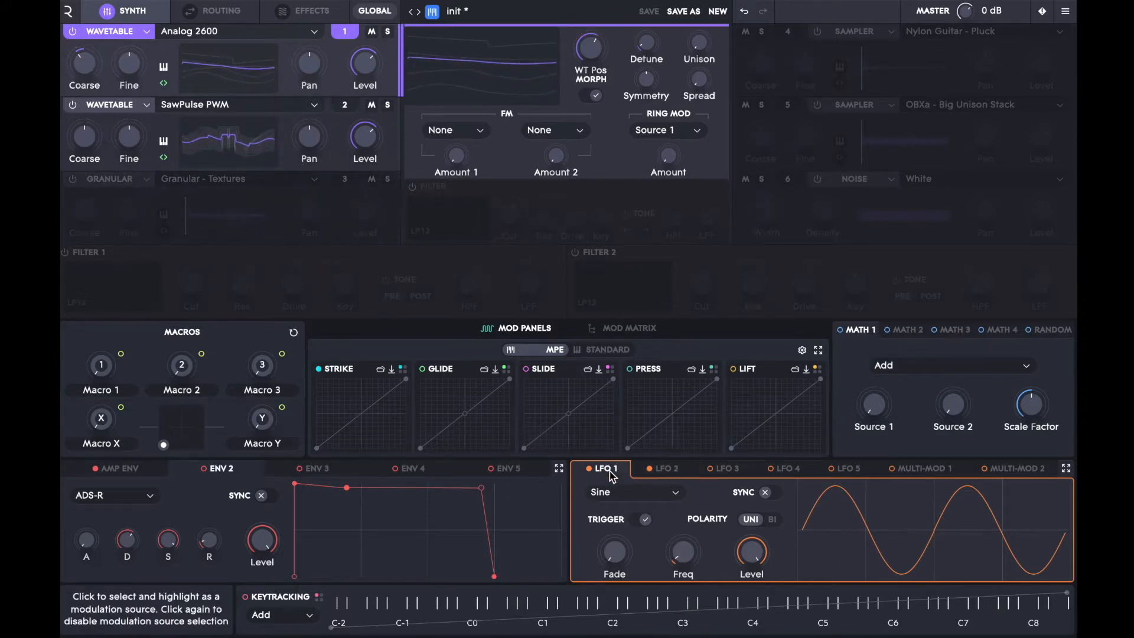
pyautogui.click(674, 471)
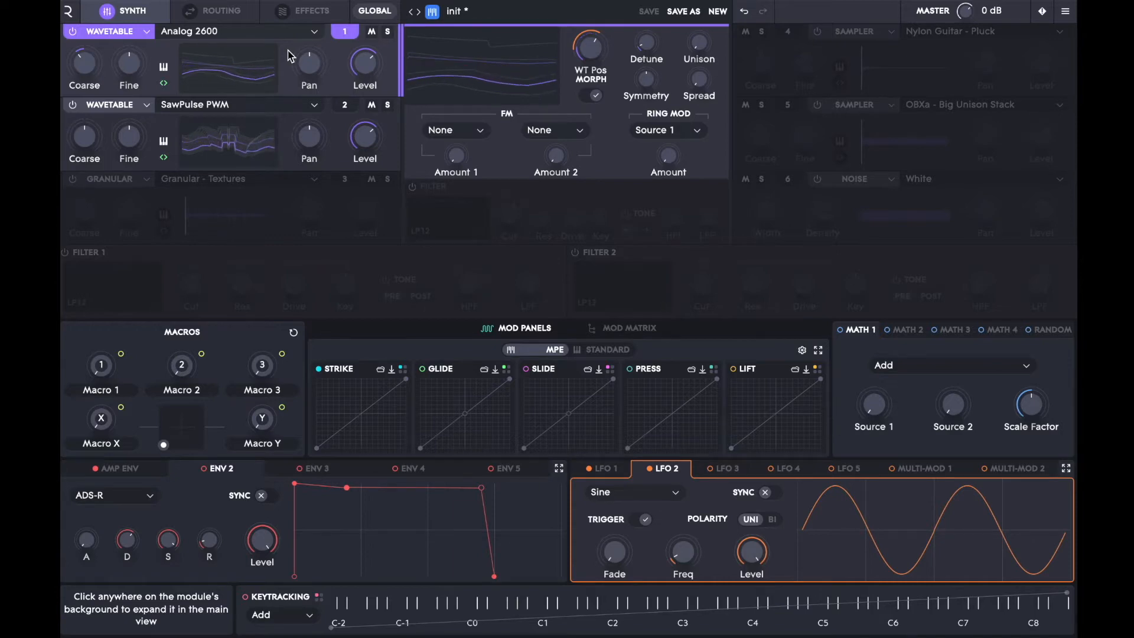
# - Enable Filter 1, lower its LP12 cutoff to about 160 Hz and raise its resonance
pyautogui.click(65, 253)
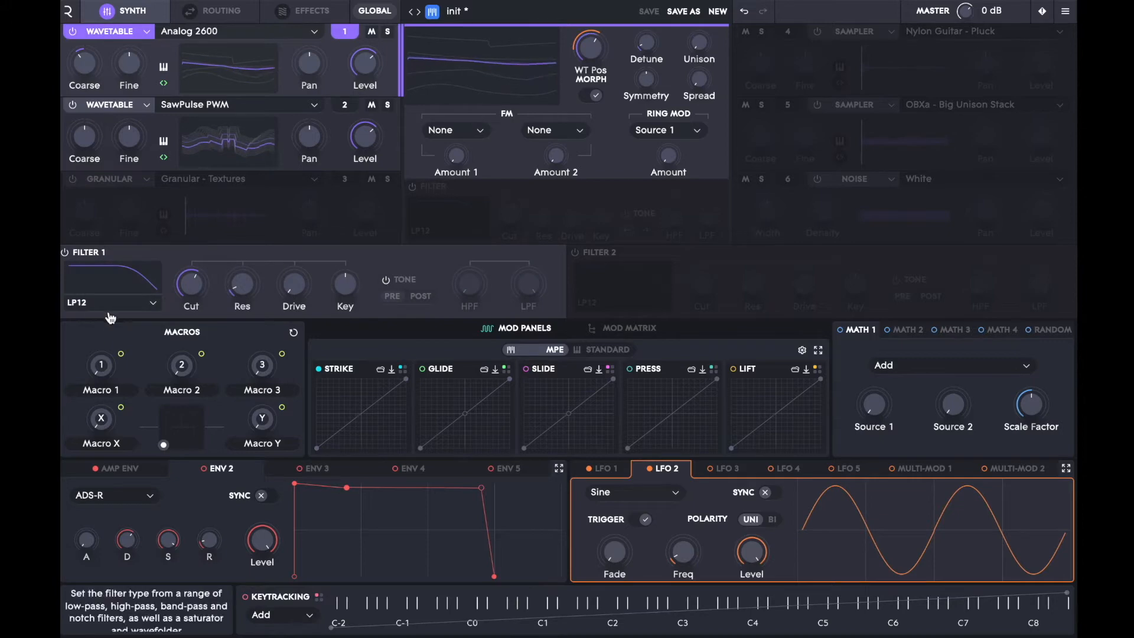
pyautogui.moveTo(188, 290); pyautogui.dragTo(243, 275)
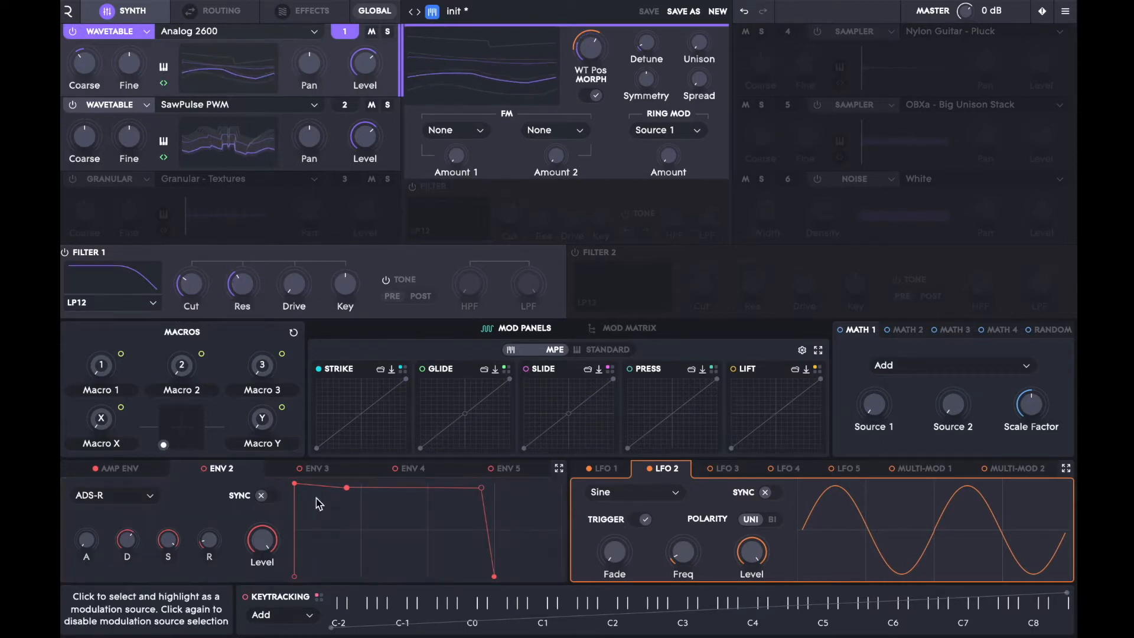
# - Drop the sustain of ENV 2 to zero and assign that envelope to raise the Filter 1 cutoff
pyautogui.click(220, 473)
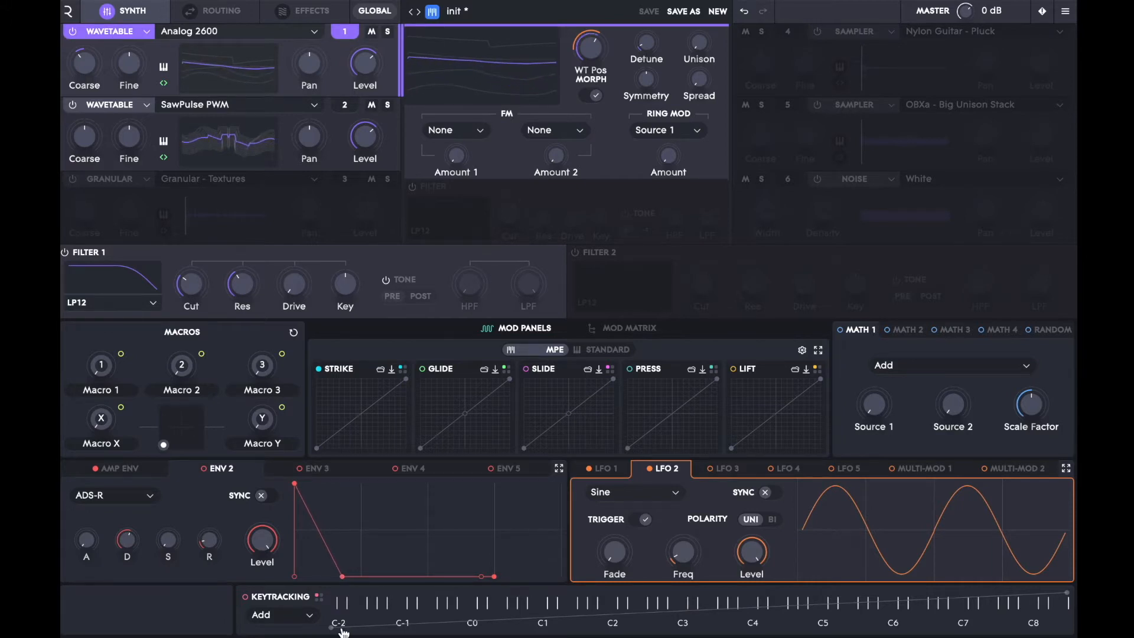
pyautogui.click(207, 477)
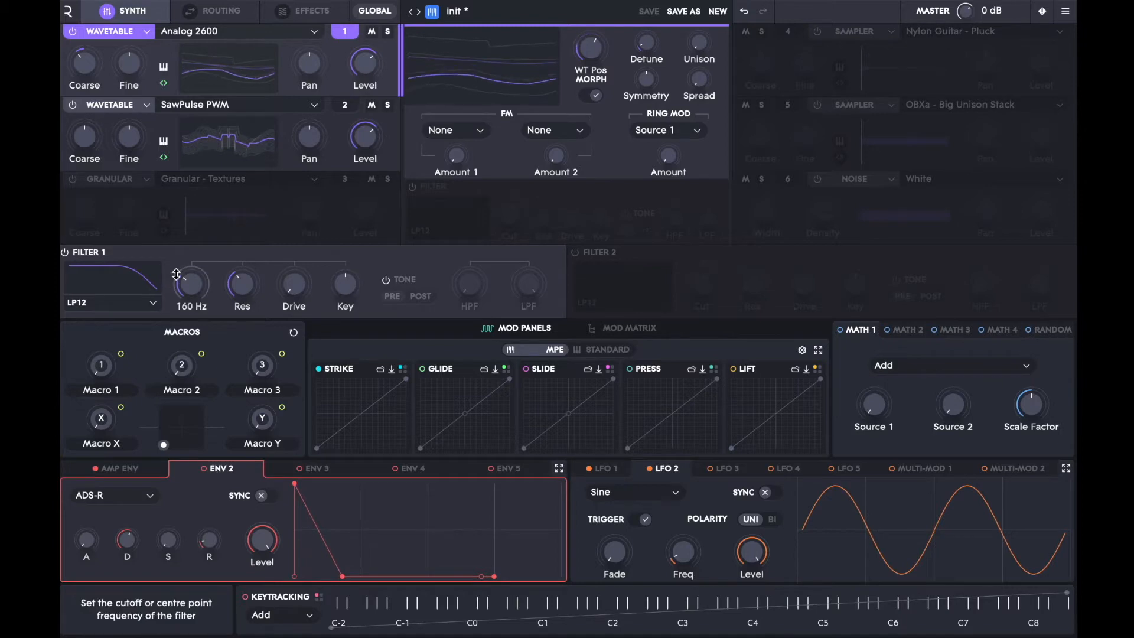
pyautogui.moveTo(176, 274); pyautogui.dragTo(180, 244)
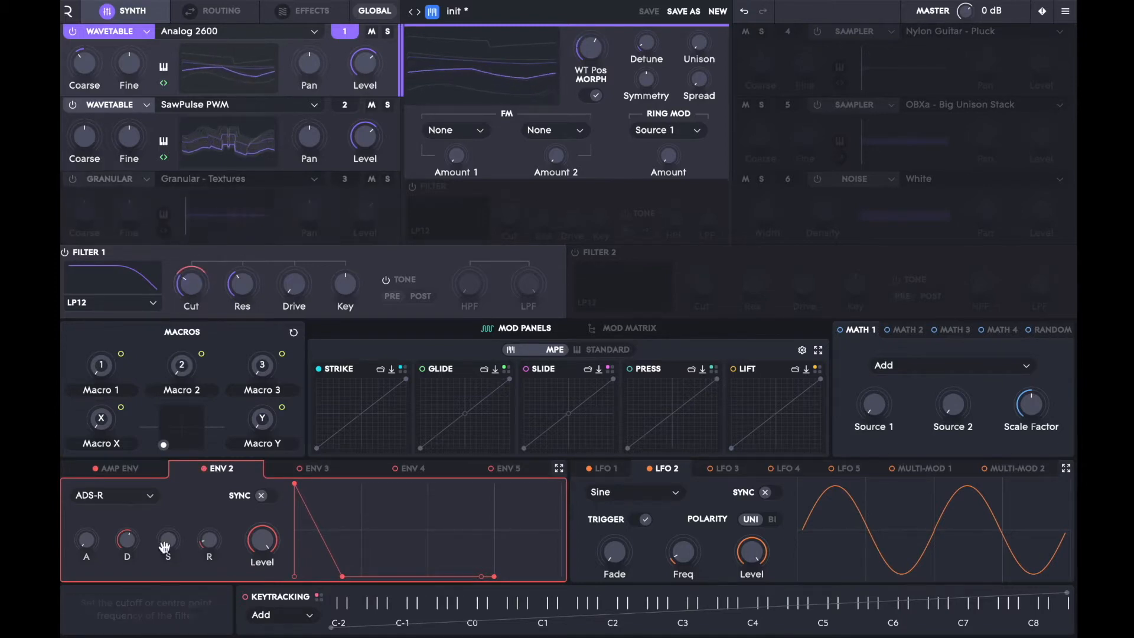
# - Lengthen the attack and release of the amp envelope slightly
pyautogui.click(124, 470)
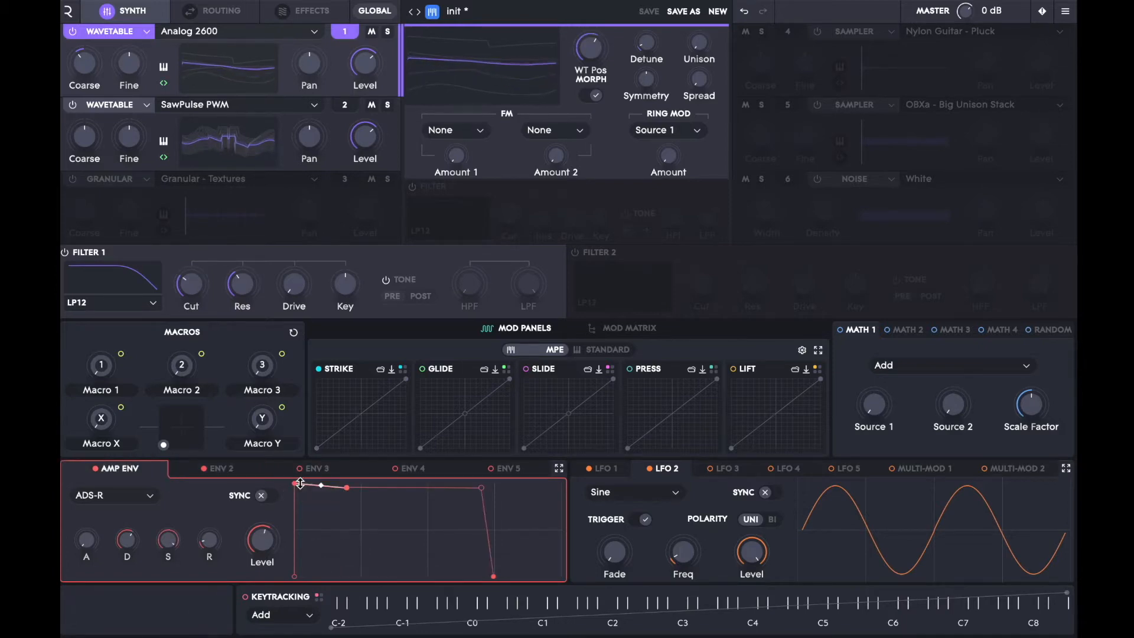
pyautogui.moveTo(297, 483); pyautogui.dragTo(308, 485)
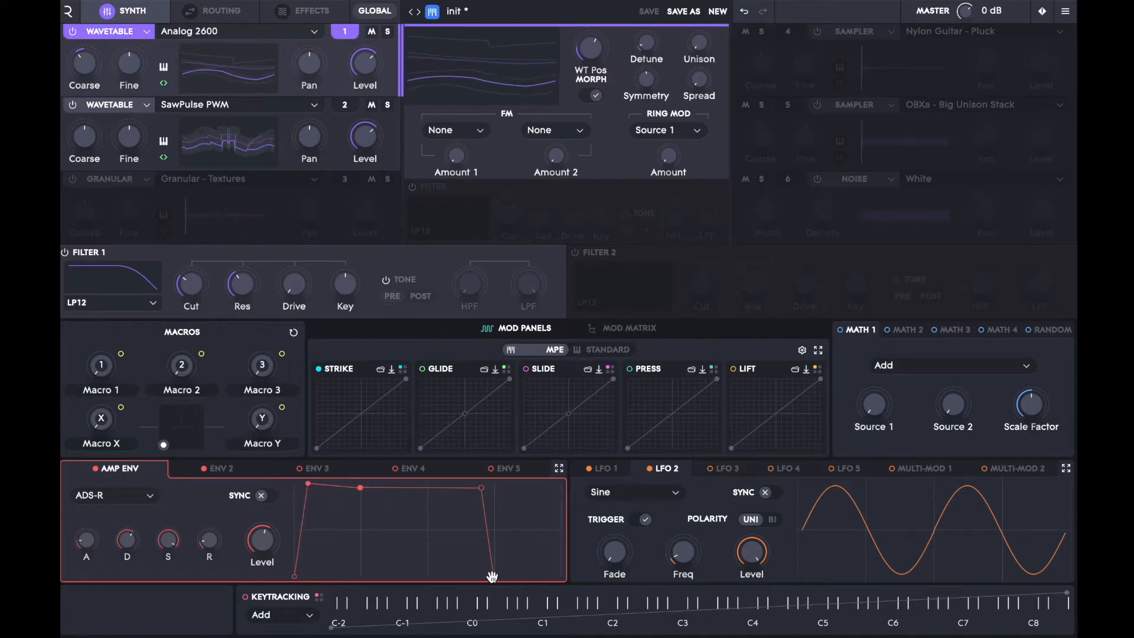
pyautogui.moveTo(496, 577); pyautogui.dragTo(513, 579)
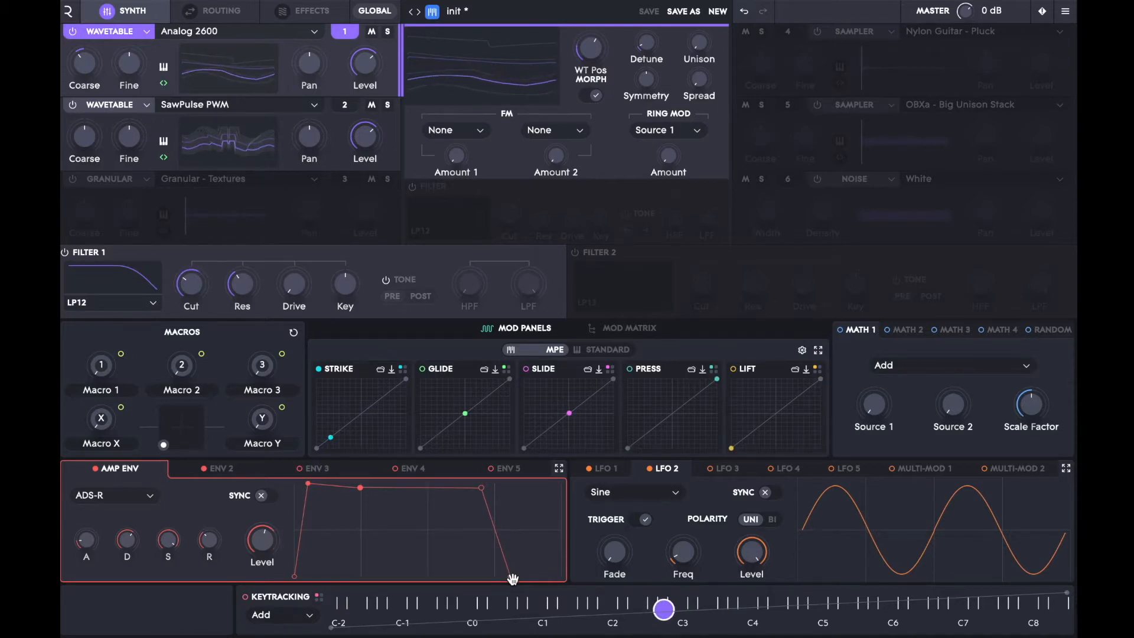
# - Add a Room Reverb in the first effect slot with its dry/wet blend at about 25 %, and return to the synth page
pyautogui.click(220, 469)
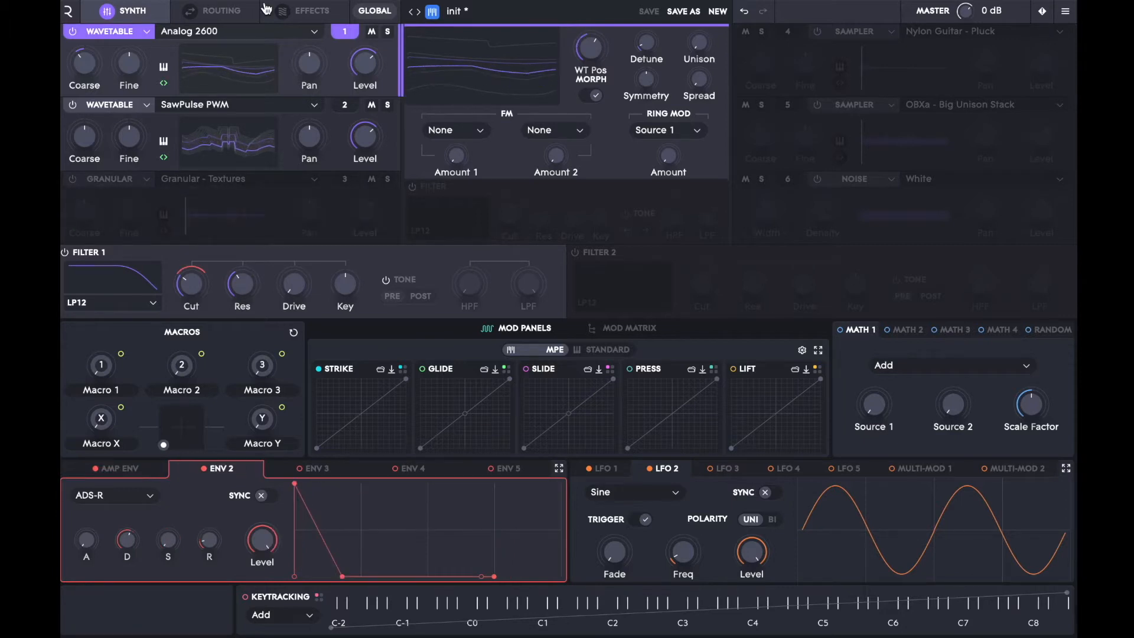
pyautogui.click(304, 12)
pyautogui.click(233, 140)
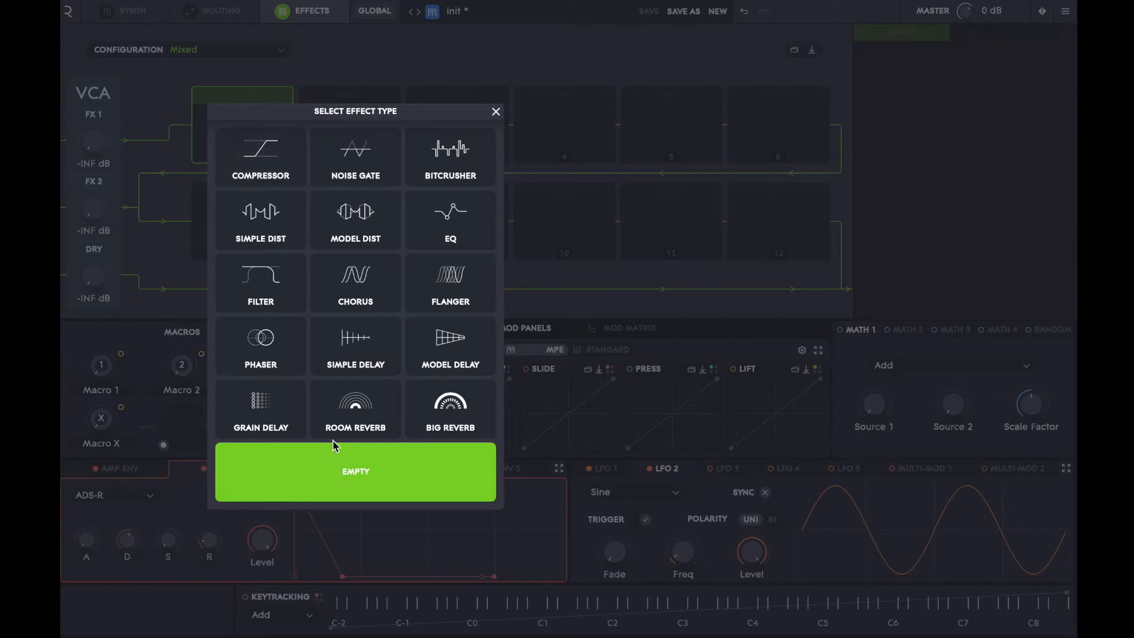
pyautogui.click(370, 405)
pyautogui.moveTo(1011, 277)
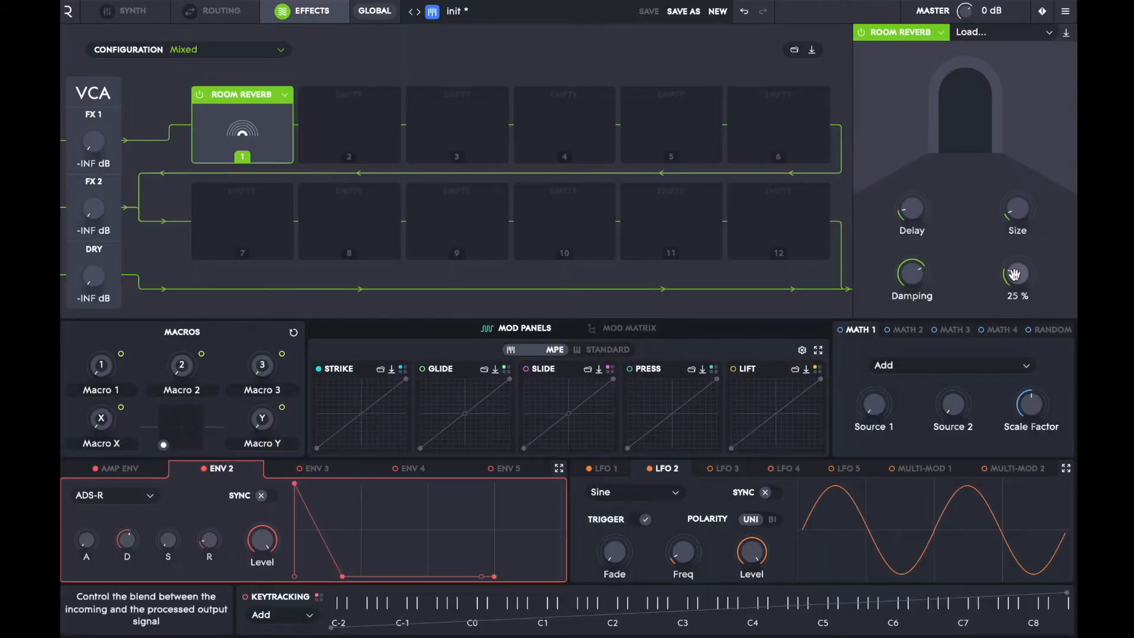
pyautogui.scroll(1, 1012, 278)
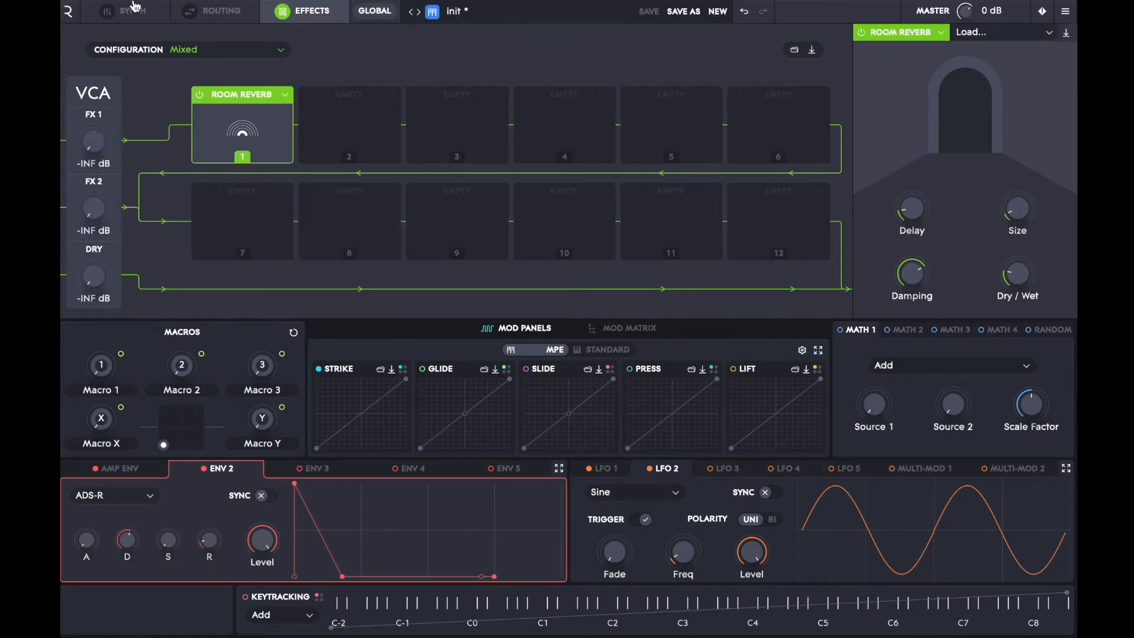
pyautogui.click(132, 8)
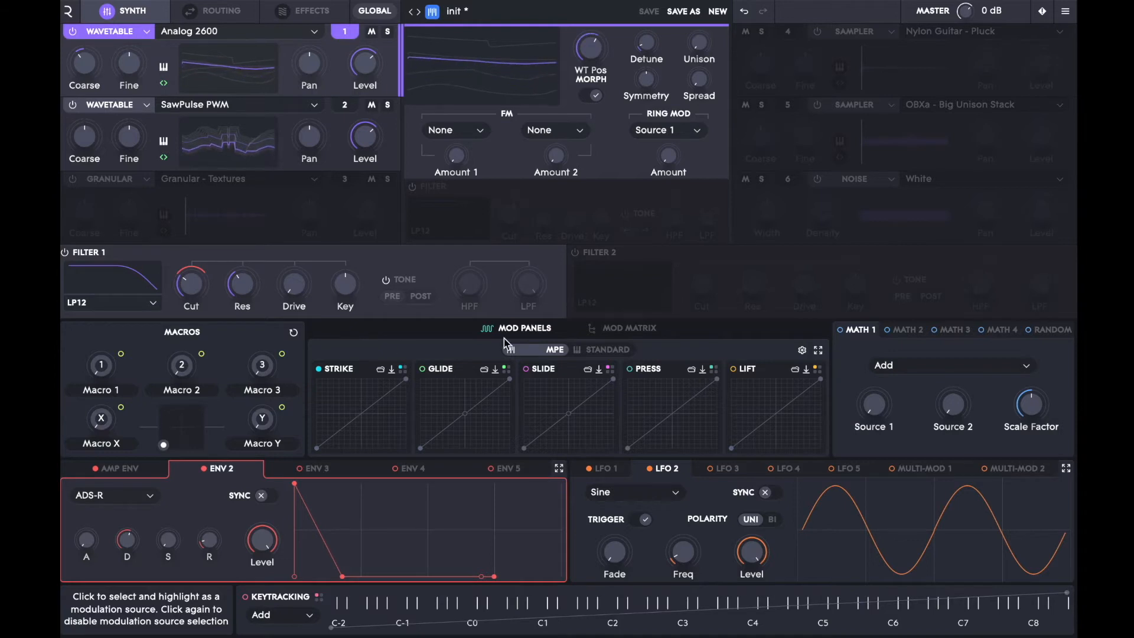
# - Compare the Standard controller modulation curves with the MPE ones, ending on the MPE set
pyautogui.click(598, 358)
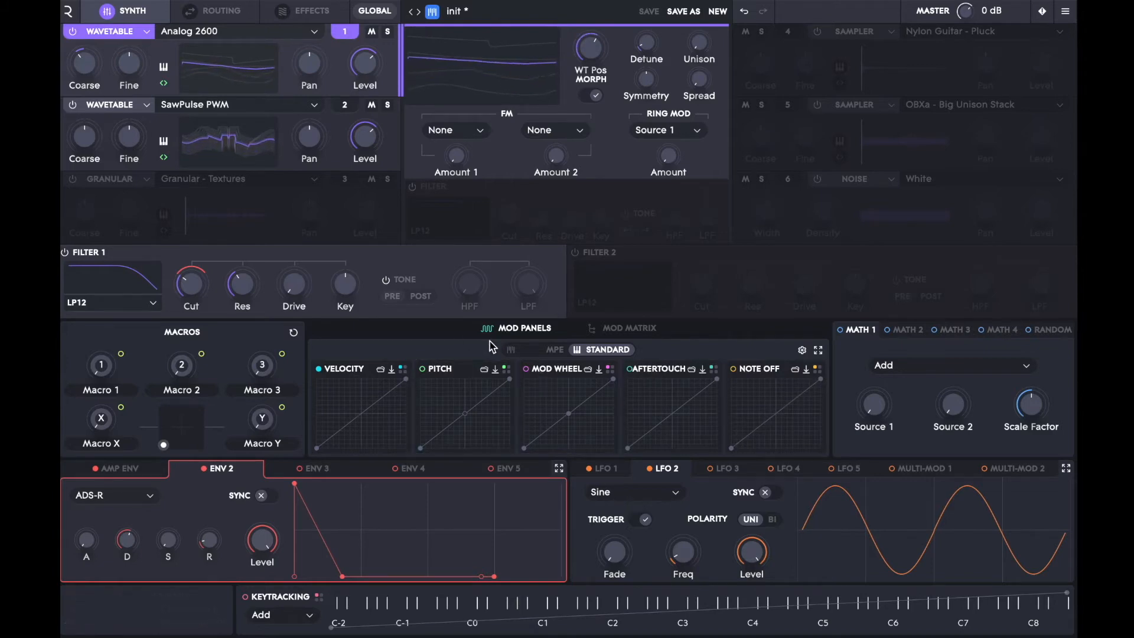
pyautogui.click(520, 356)
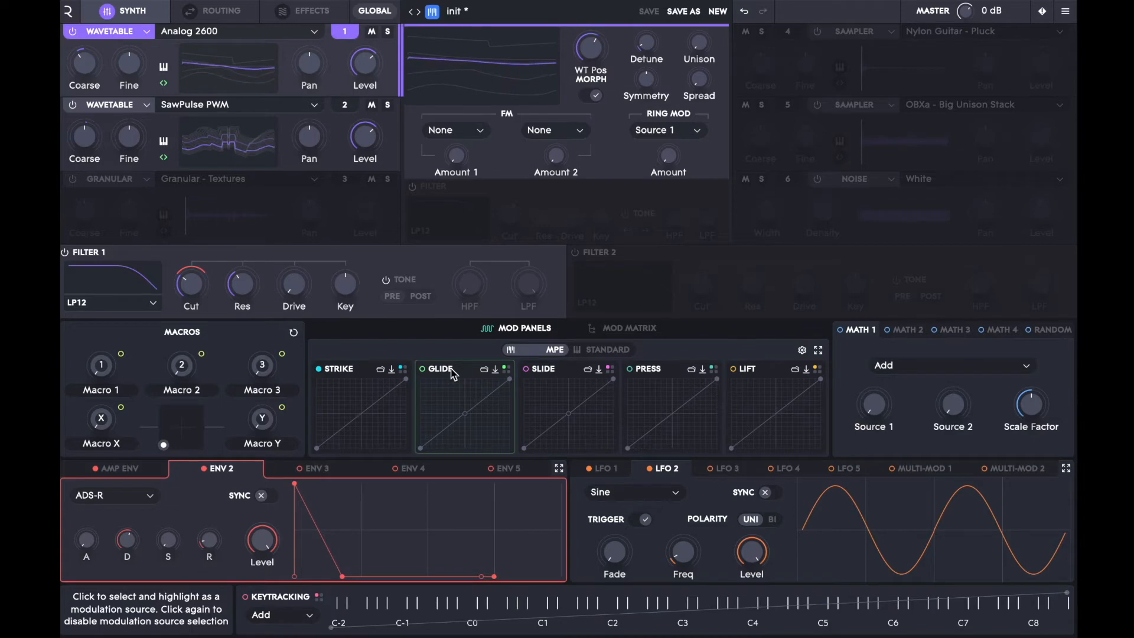
# - Bend the Strike curve downward into a steep exponential shape and load the MPE GLIDE Mirrored curve for Glide
pyautogui.moveTo(365, 414)
pyautogui.mouseDown()
pyautogui.moveTo(361, 435)
pyautogui.moveTo(376, 406)
pyautogui.moveTo(357, 426)
pyautogui.mouseUp()
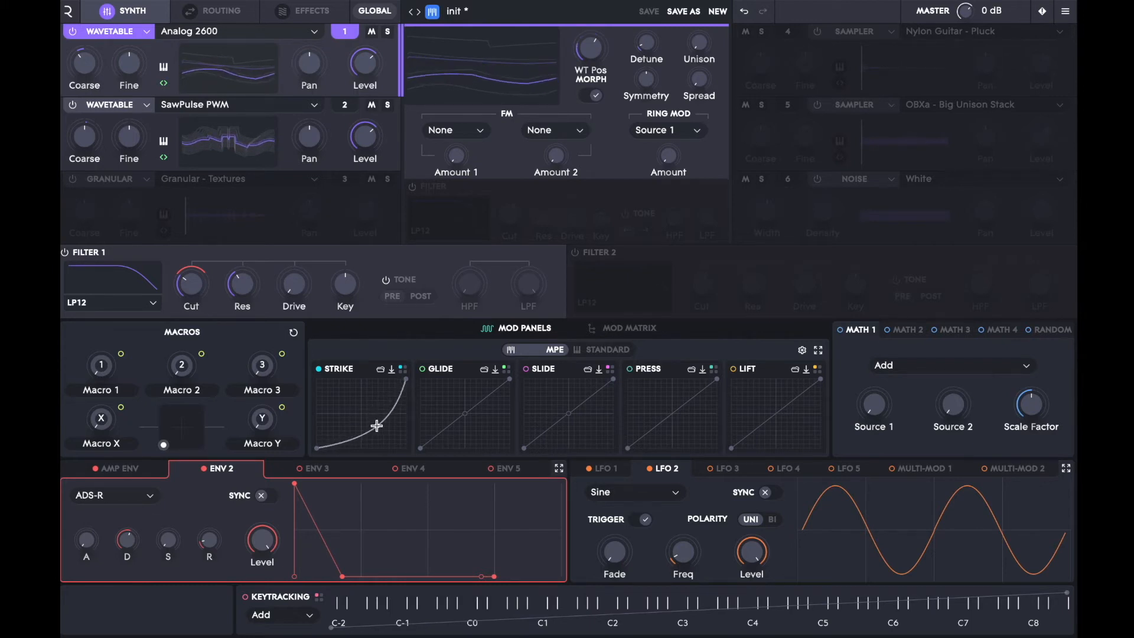
pyautogui.click(494, 370)
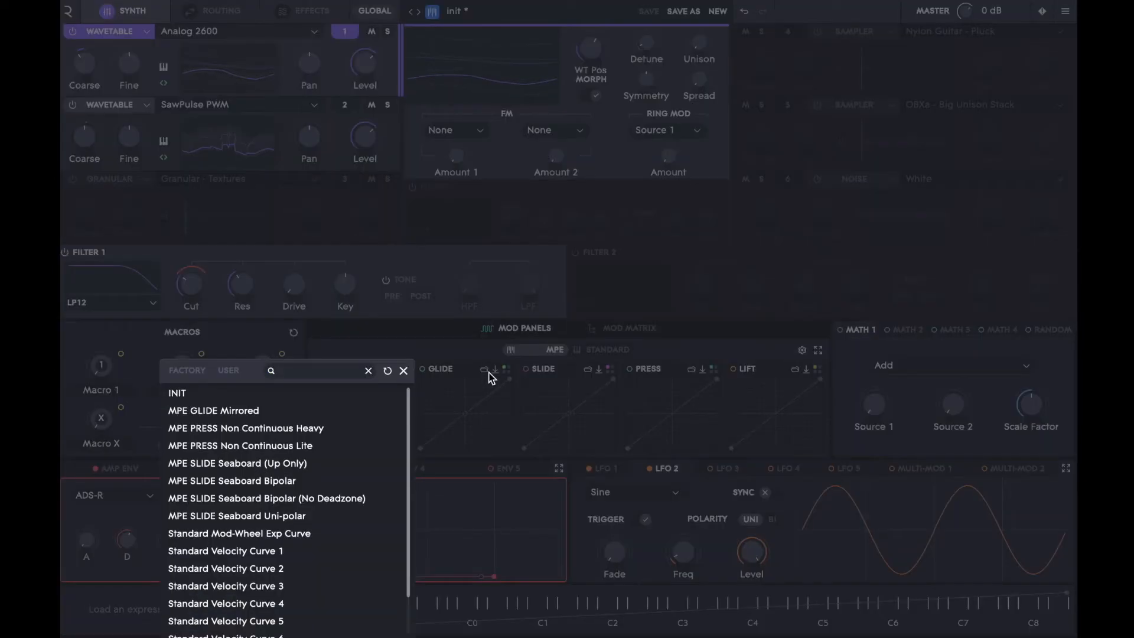
pyautogui.click(245, 412)
pyautogui.click(245, 412)
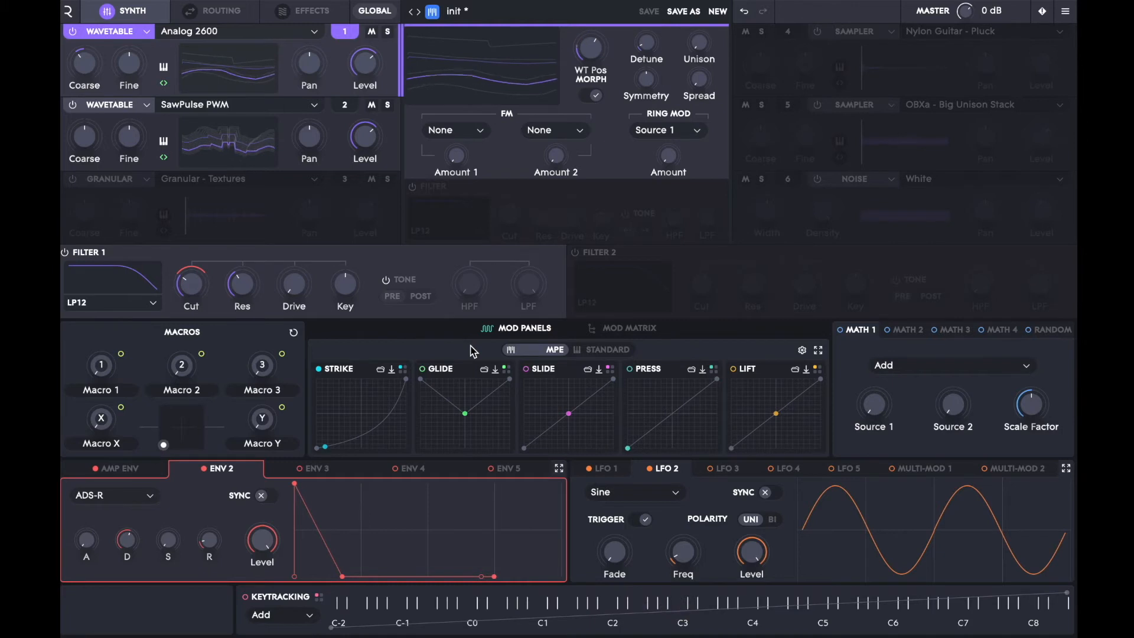
pyautogui.moveTo(379, 430)
pyautogui.mouseDown()
pyautogui.moveTo(380, 411)
pyautogui.moveTo(376, 434)
pyautogui.mouseUp()
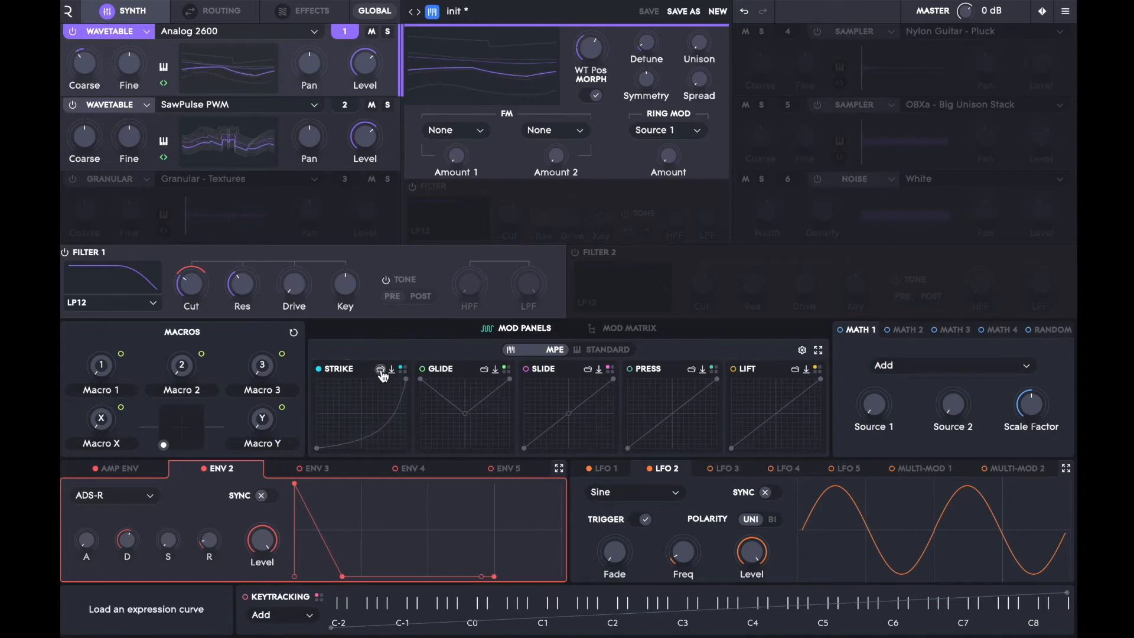
# - Browse the factory expression curve presets available for the MPE modulation sources
pyautogui.click(494, 370)
pyautogui.click(279, 437)
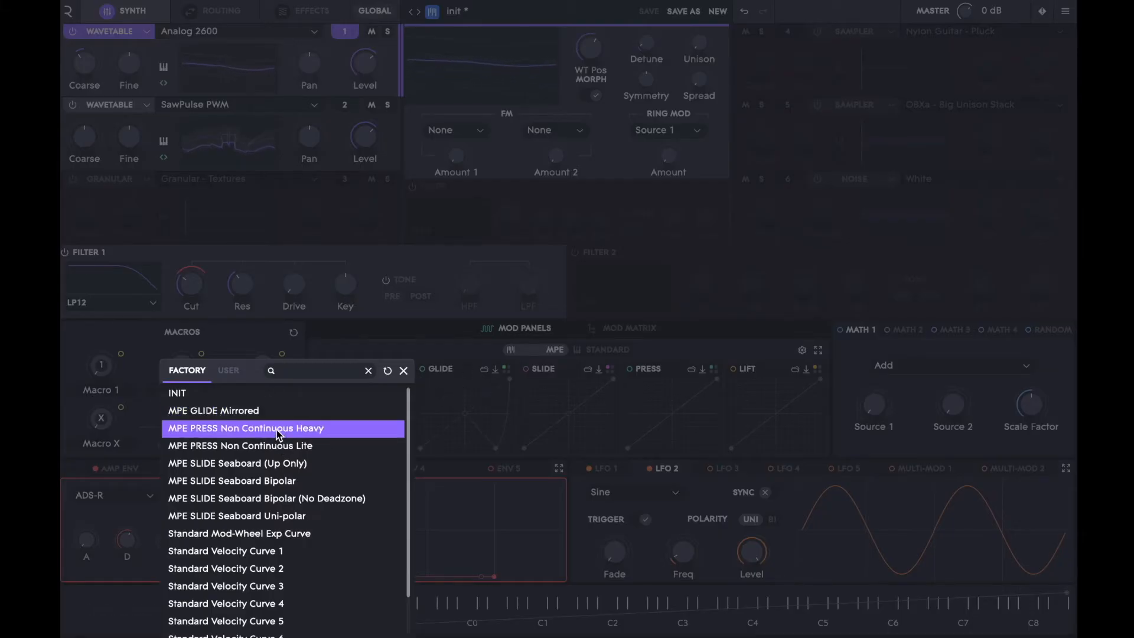
pyautogui.click(237, 414)
pyautogui.click(237, 419)
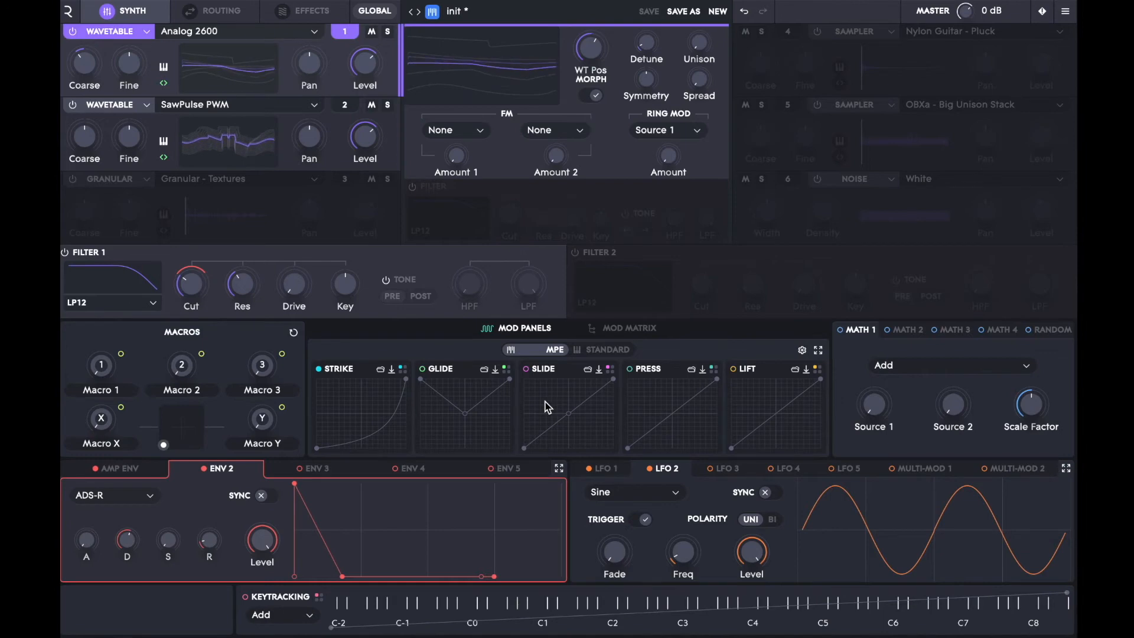
# - Assign Press to raise the Filter 1 cutoff and reduce the modulation to a moderate amount
pyautogui.click(653, 376)
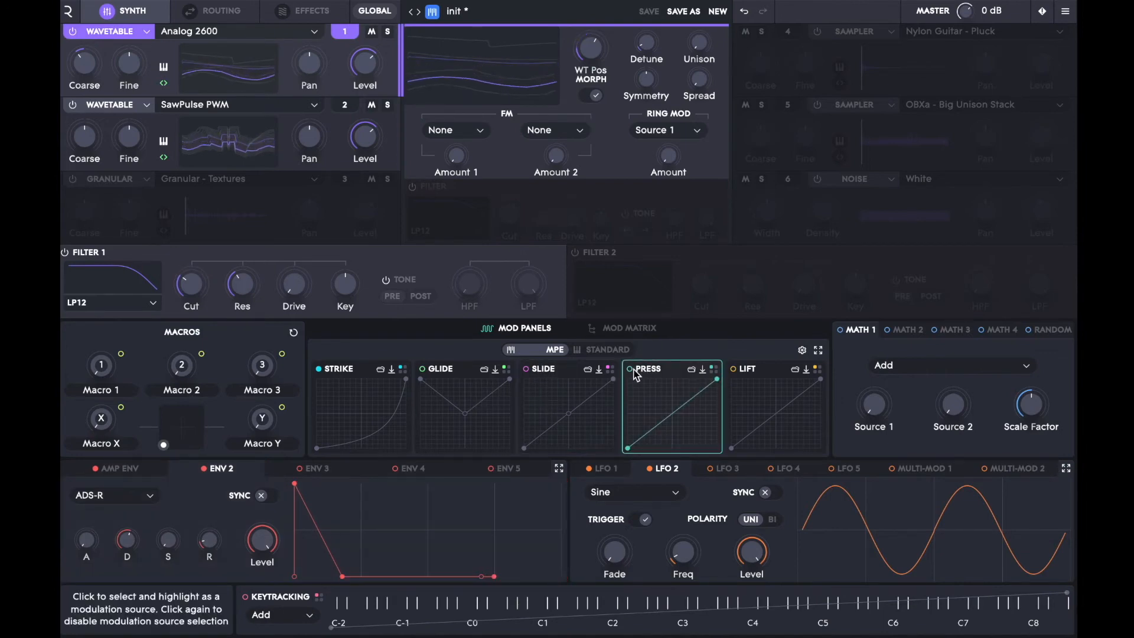
pyautogui.click(634, 376)
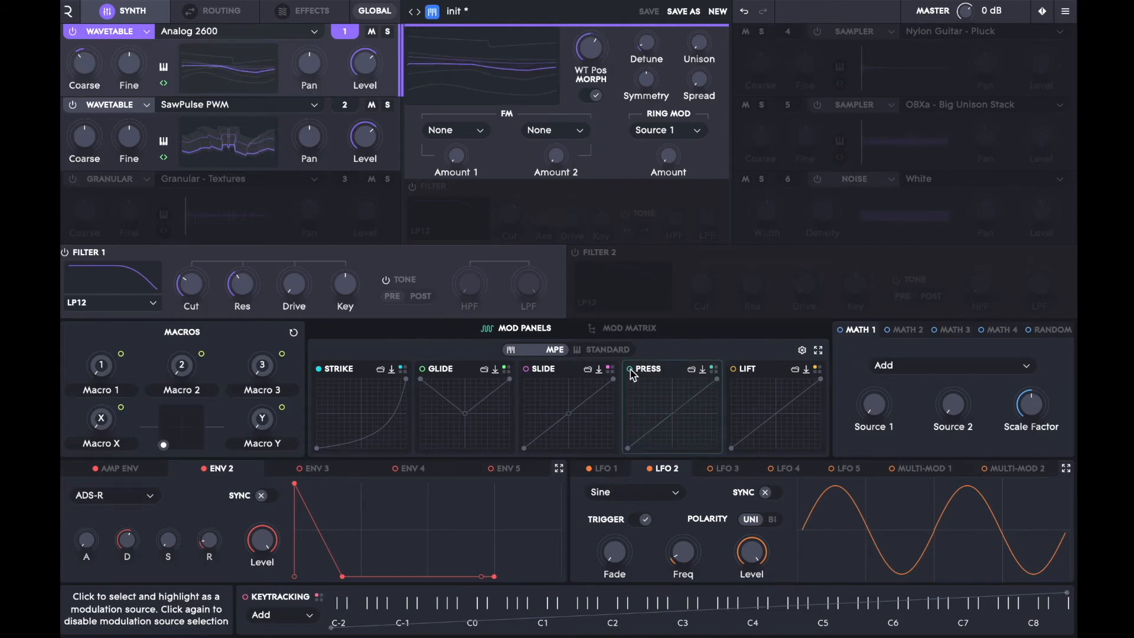
pyautogui.click(634, 376)
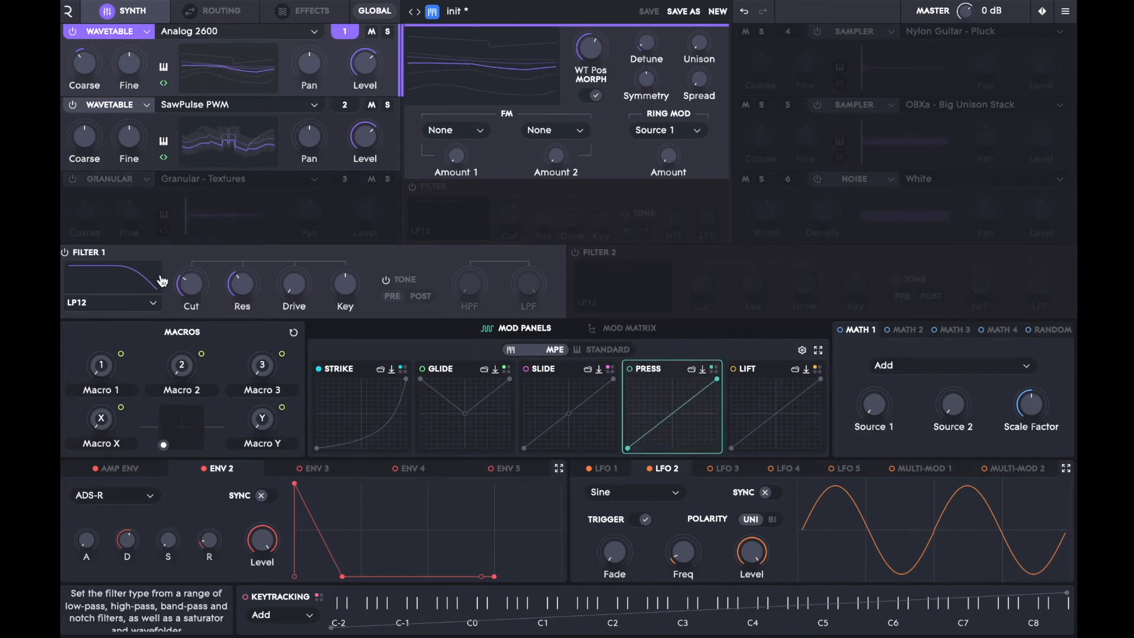
pyautogui.moveTo(176, 273); pyautogui.dragTo(177, 242)
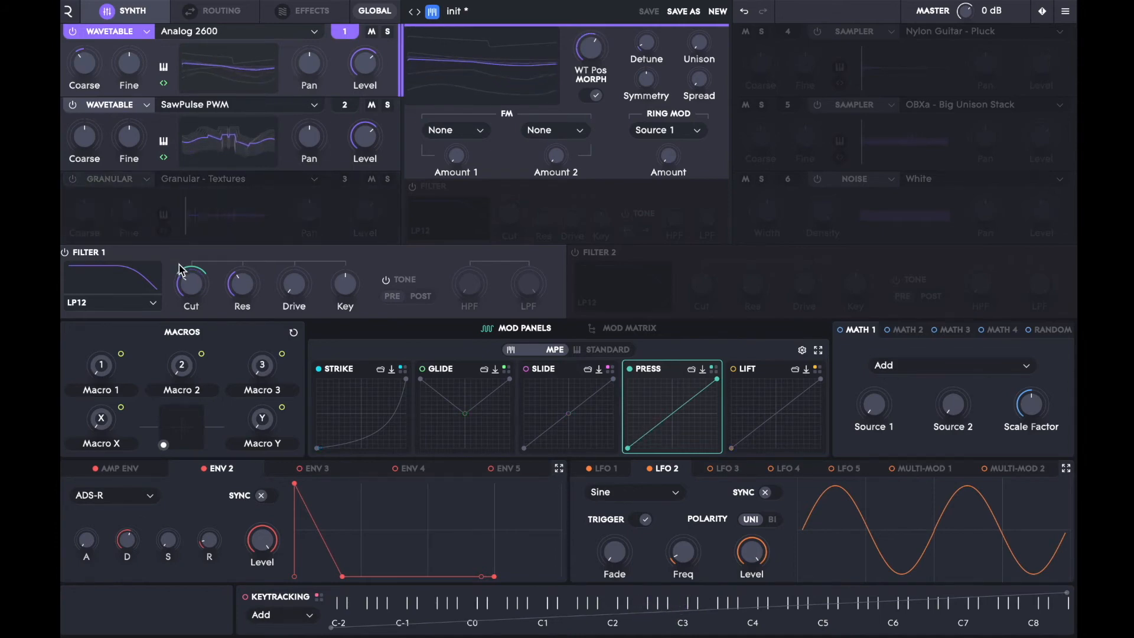
pyautogui.moveTo(180, 270)
pyautogui.moveTo(181, 271); pyautogui.dragTo(179, 280)
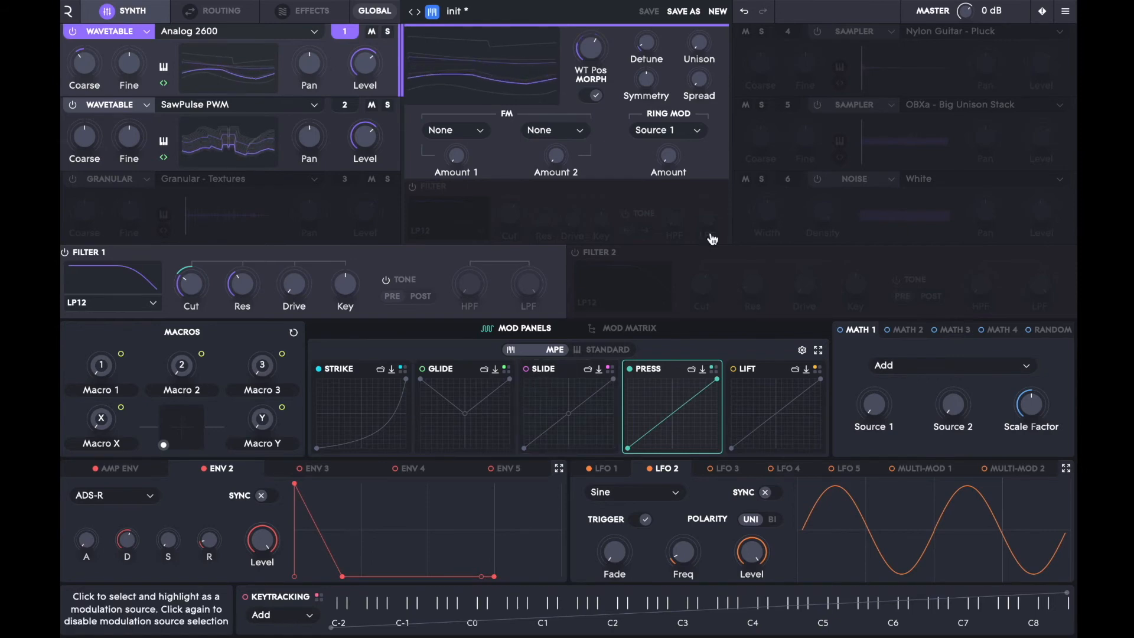
# - Turn on source 4, switch its engine to Noise with the Pink type, and set its level to -INF dB
pyautogui.click(886, 34)
pyautogui.click(892, 35)
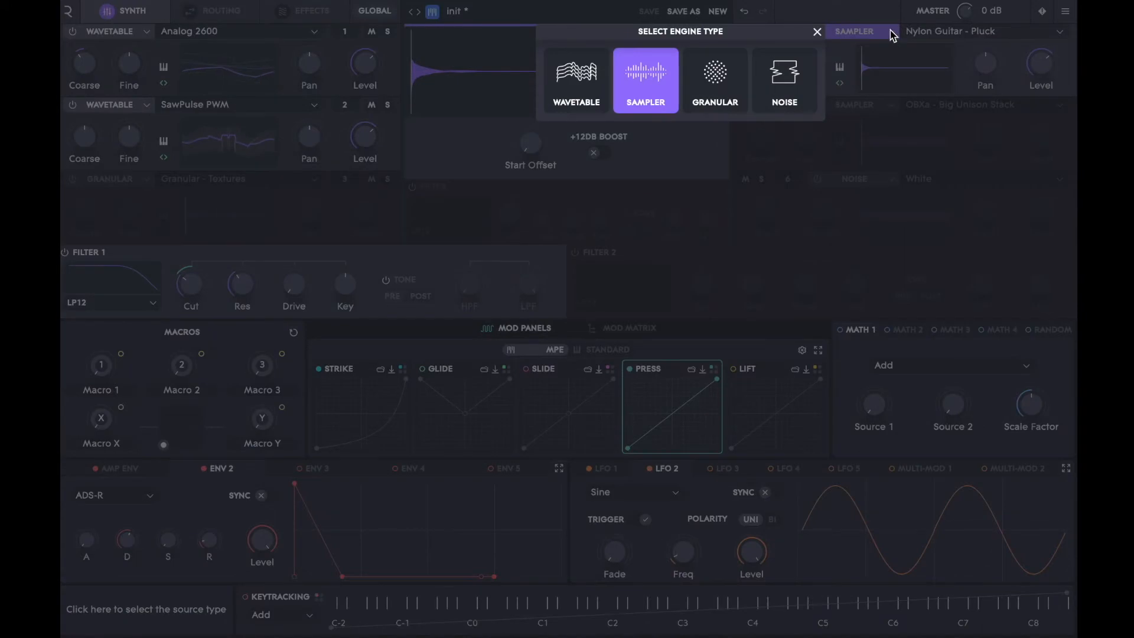
pyautogui.click(794, 83)
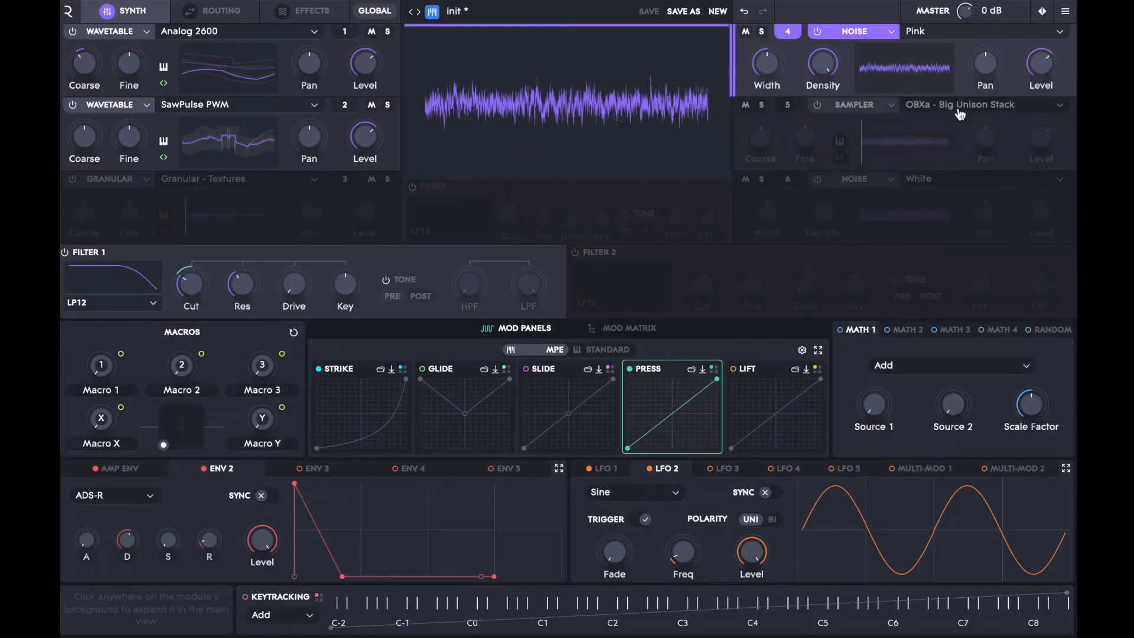
pyautogui.moveTo(1037, 73); pyautogui.dragTo(1022, 128)
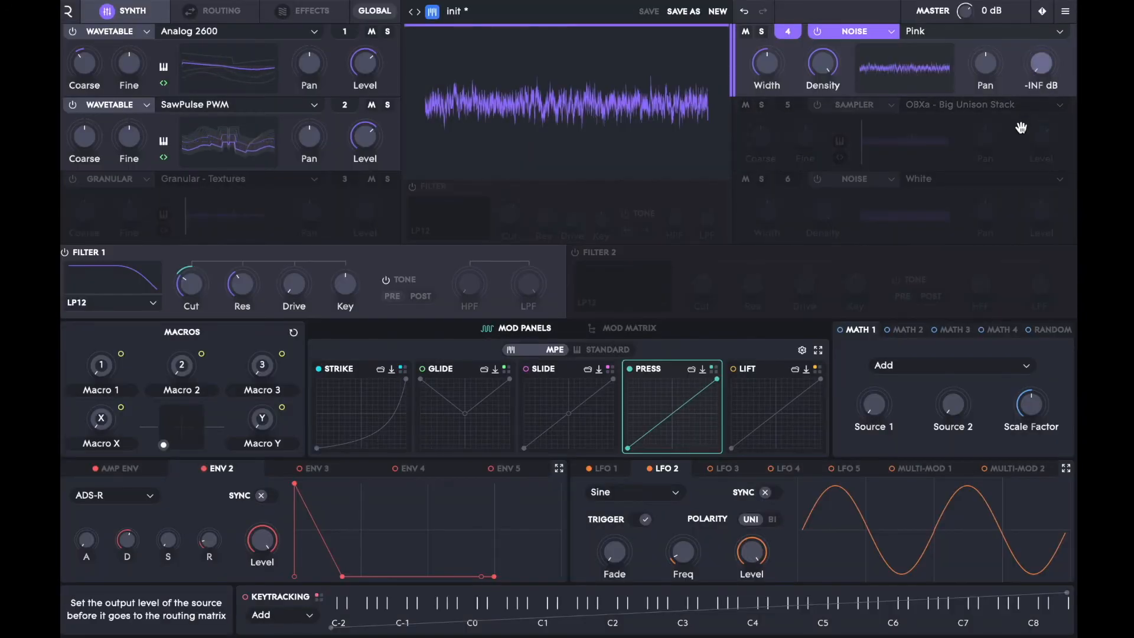
# - Assign Slide to raise the output level of the Pink noise source
pyautogui.click(533, 377)
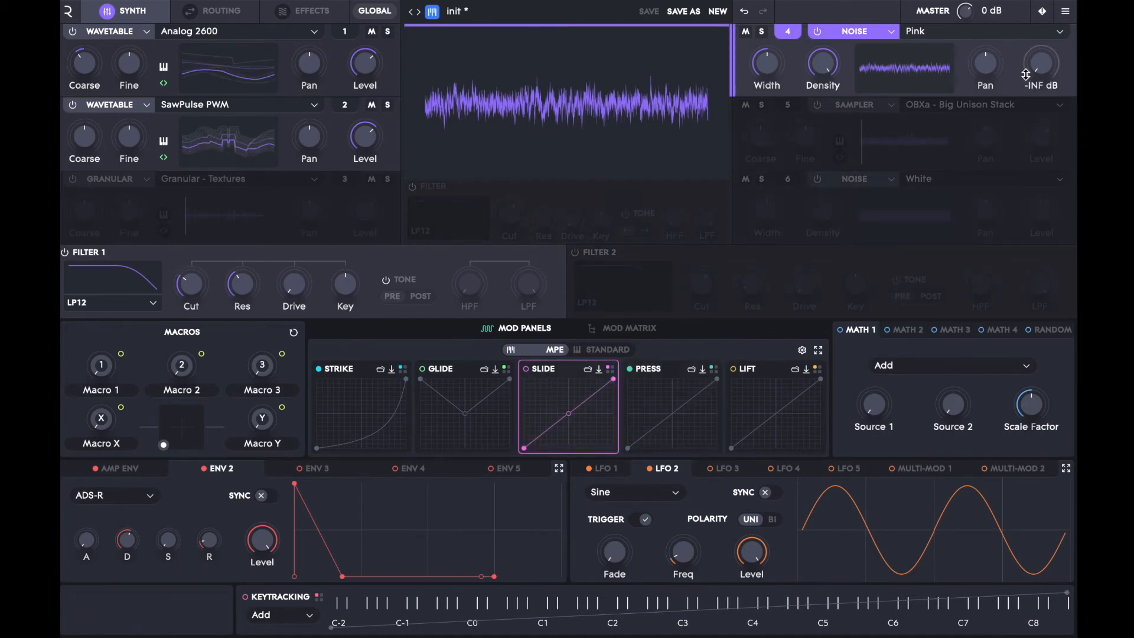
pyautogui.moveTo(1024, 68); pyautogui.dragTo(1032, 20)
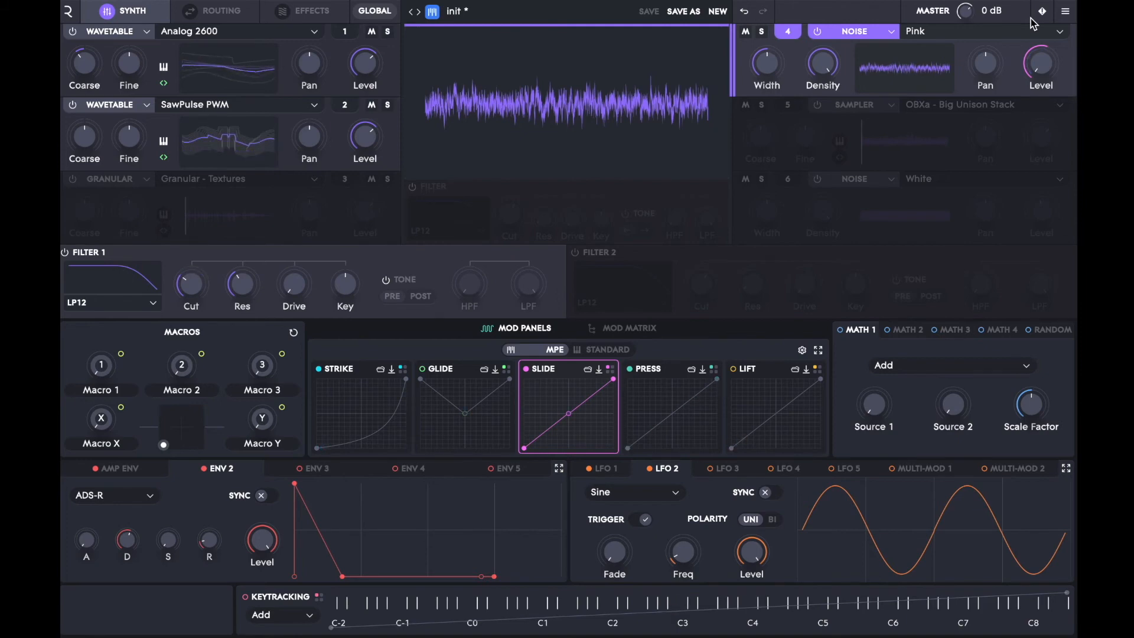
pyautogui.moveTo(1033, 55)
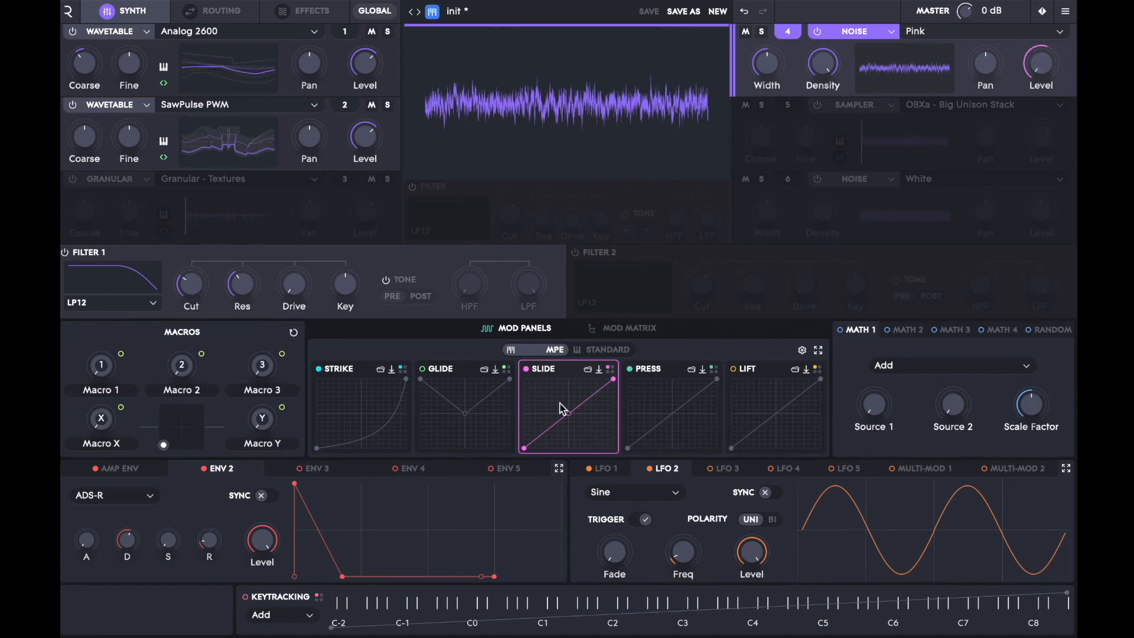
# - Try bending the Slide response curve, and replace it with the factory preset MPE SLIDE Seaboard (Up Only)
pyautogui.moveTo(566, 420)
pyautogui.mouseDown()
pyautogui.moveTo(557, 436)
pyautogui.moveTo(561, 427)
pyautogui.mouseUp()
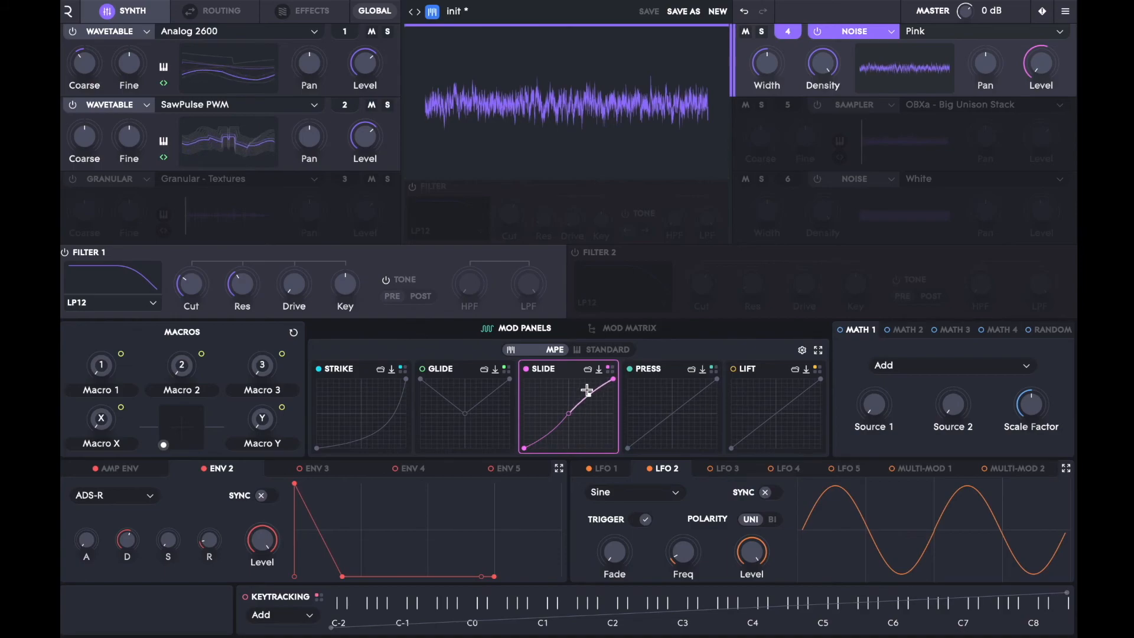
pyautogui.click(589, 369)
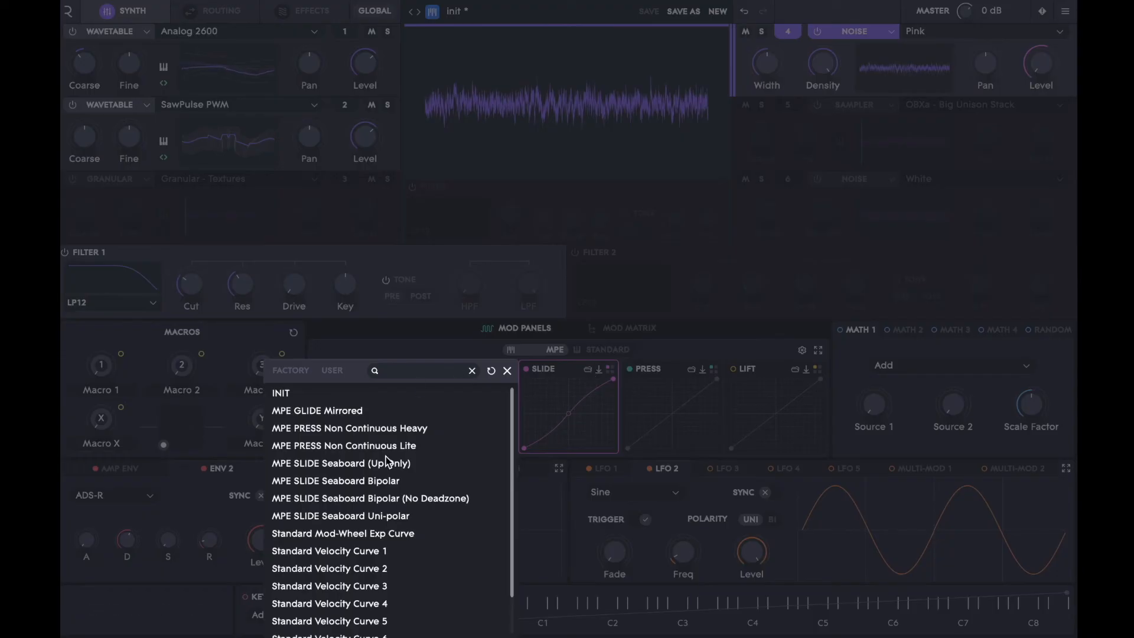
pyautogui.scroll(-1, 310, 481)
pyautogui.scroll(1, 311, 482)
pyautogui.click(355, 467)
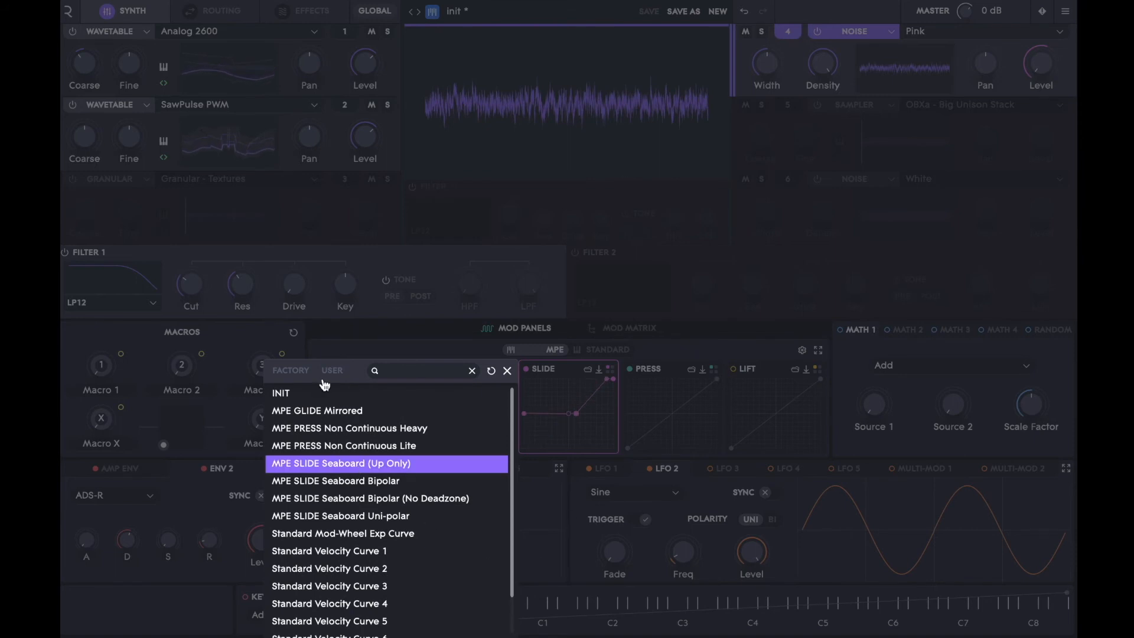
pyautogui.click(558, 410)
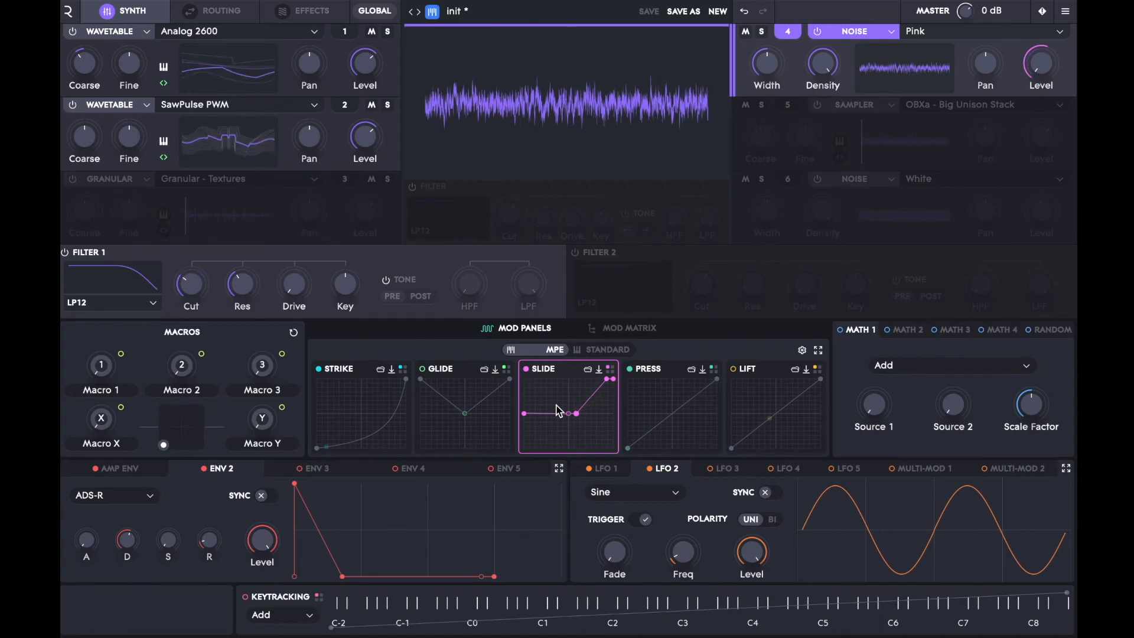
# - Assign Lift as a modulation source for the release time of the amp envelope
pyautogui.click(741, 376)
pyautogui.click(741, 377)
pyautogui.click(737, 376)
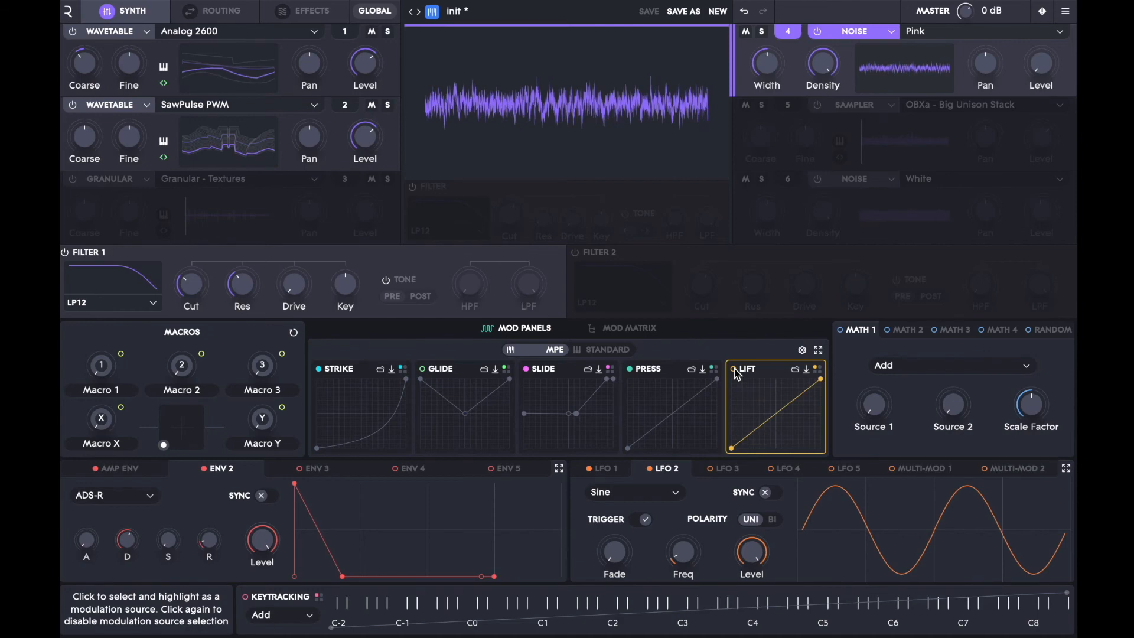
pyautogui.moveTo(202, 532)
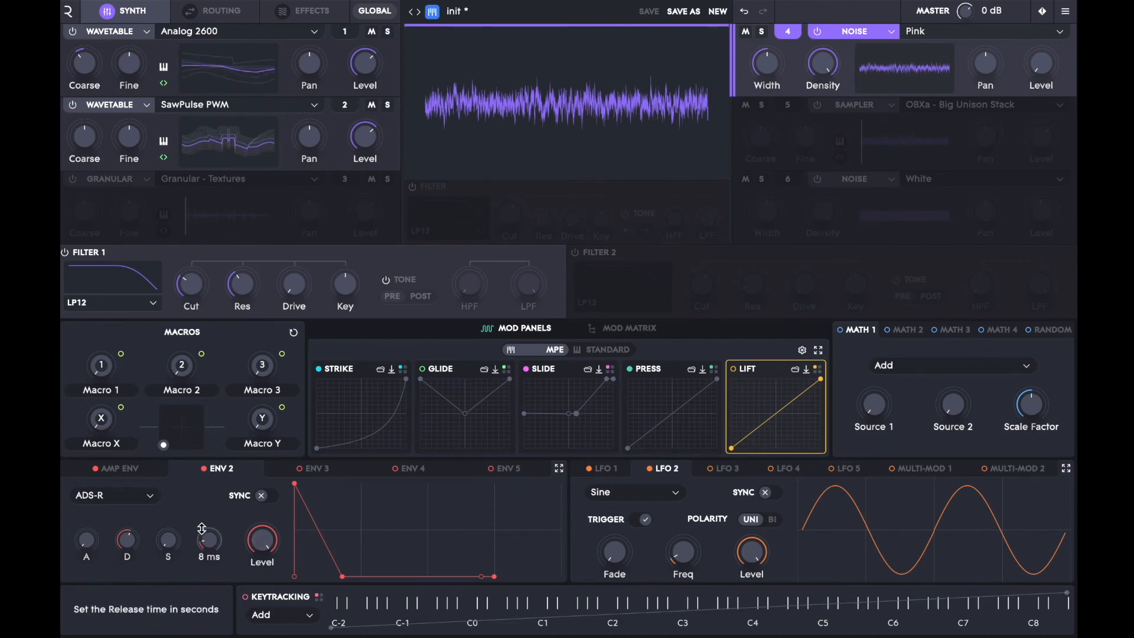
pyautogui.click(116, 469)
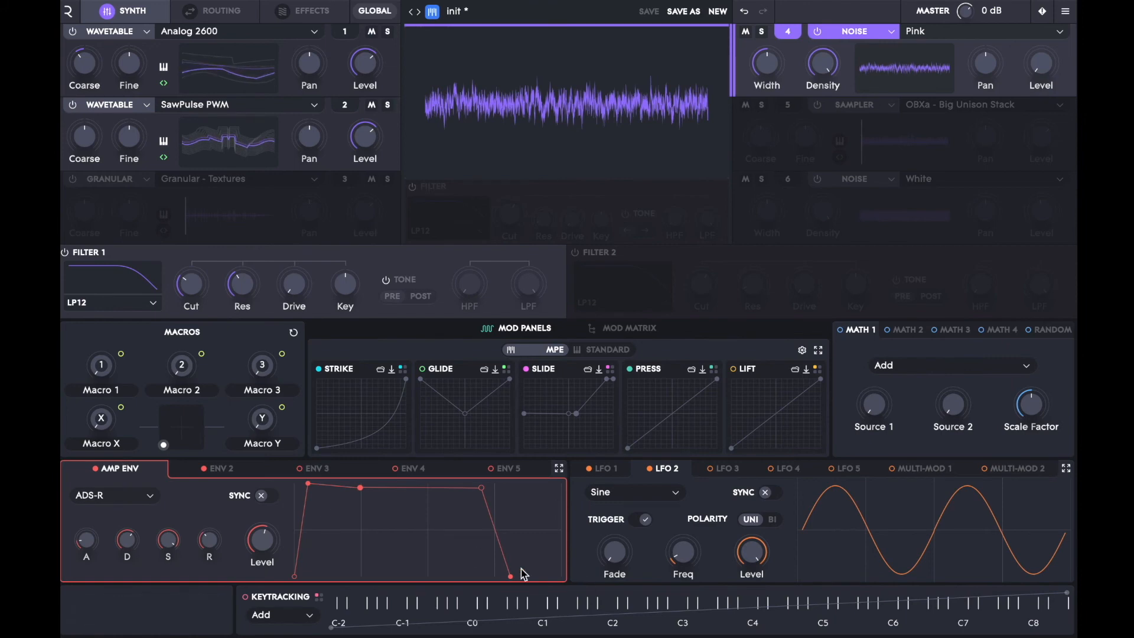
pyautogui.moveTo(200, 529)
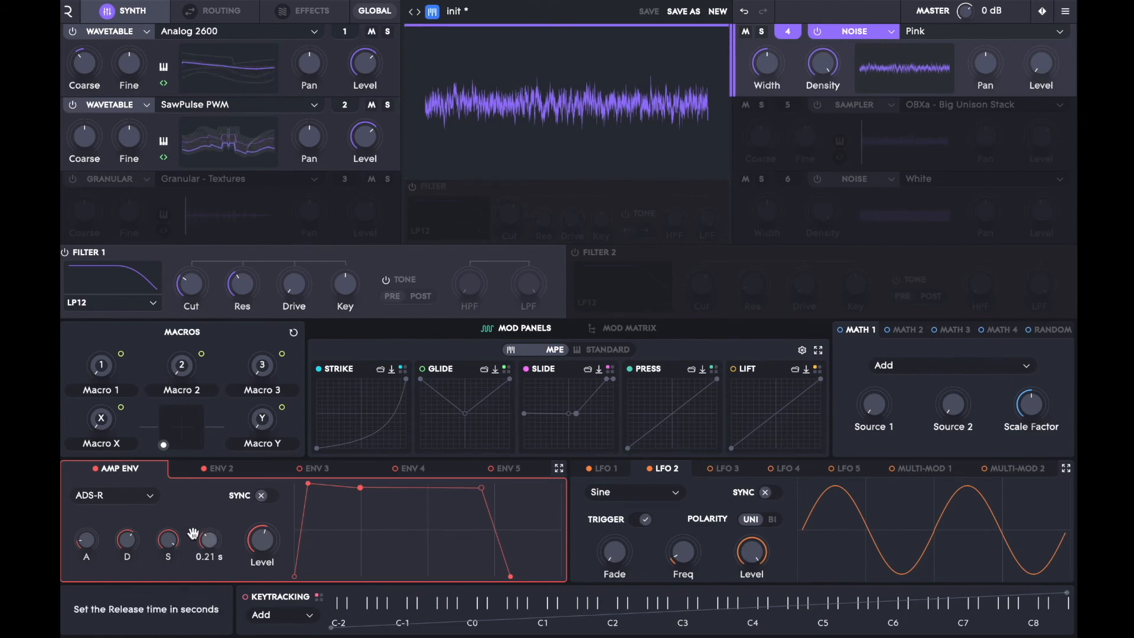
pyautogui.click(739, 379)
pyautogui.moveTo(197, 528)
pyautogui.moveTo(197, 528); pyautogui.dragTo(185, 548)
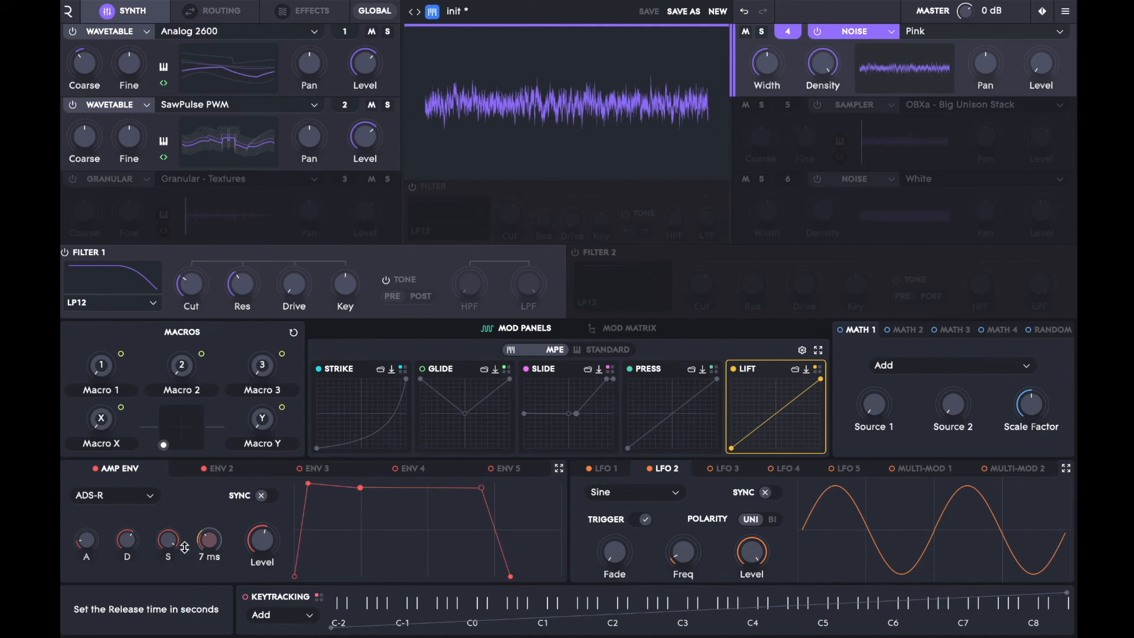
pyautogui.click(751, 376)
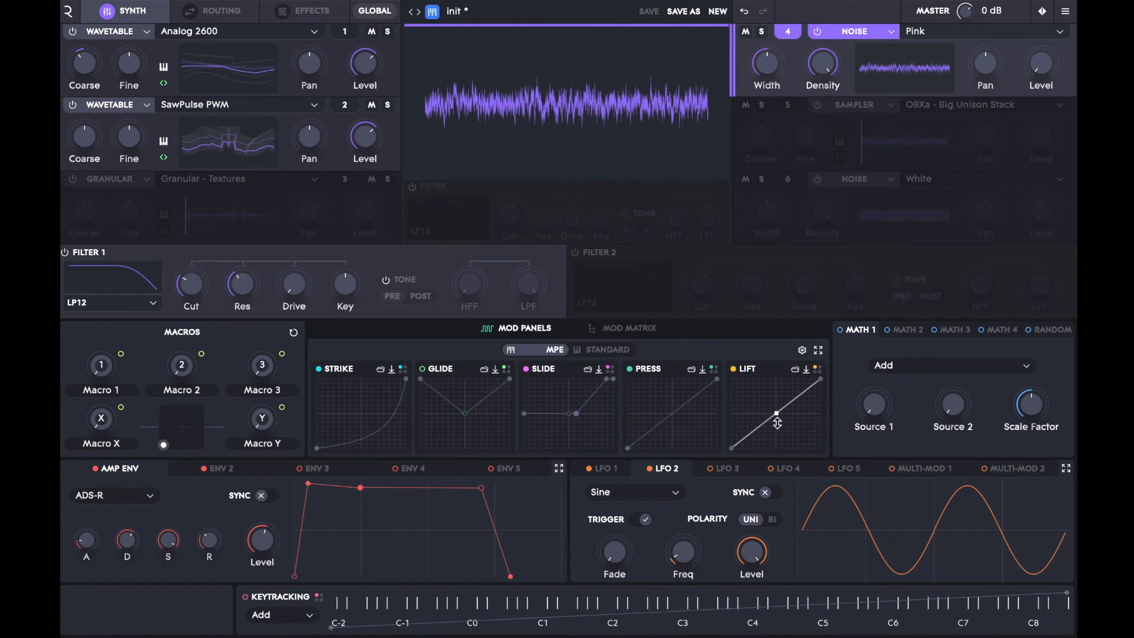
# - Bend the Lift response curve upward so it rises faster, and slightly lengthen the amp envelope's release
pyautogui.moveTo(778, 422); pyautogui.dragTo(782, 398)
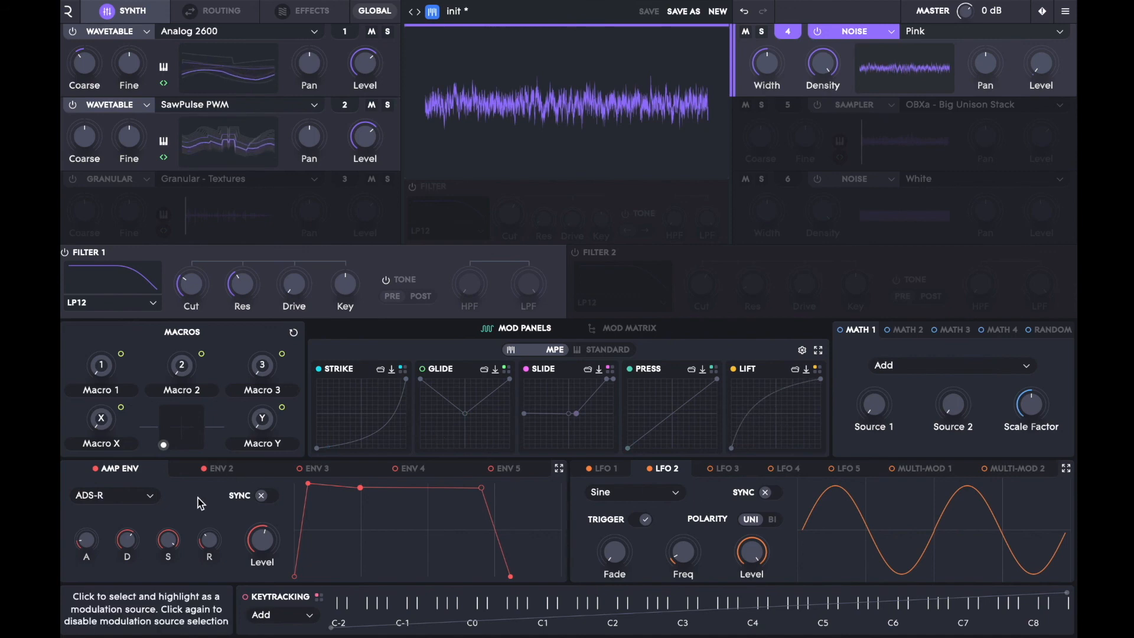
pyautogui.moveTo(205, 538); pyautogui.dragTo(211, 532)
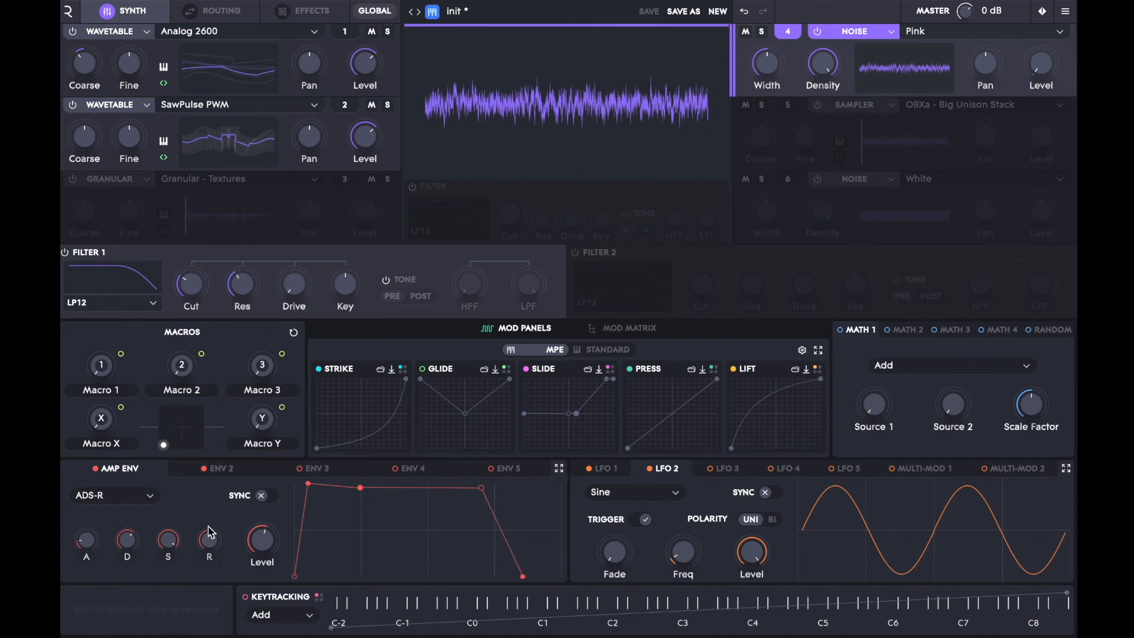